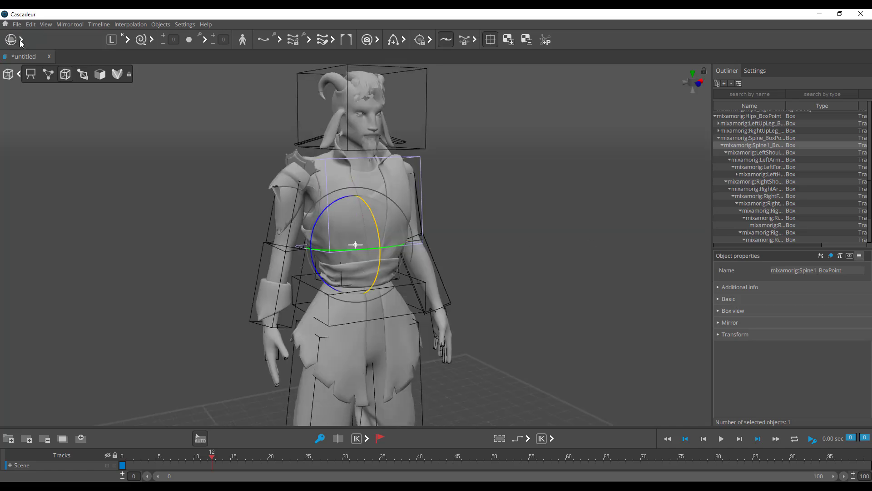
Step: Try rotating a forearm box on the rigged horned character, and undo the rotation
{"action": "left_click_drag", "start_coordinate": [454, 181], "coordinate": [386, 182], "text": "alt"}
{"action": "left_click", "coordinate": [397, 146]}
{"action": "middle_click_drag", "start_coordinate": [574, 132], "coordinate": [566, 229], "text": "alt"}
{"action": "scroll", "coordinate": [566, 229], "scroll_direction": "up", "scroll_amount": 3}
{"action": "left_click", "coordinate": [434, 191]}
{"action": "left_click_drag", "start_coordinate": [341, 291], "coordinate": [450, 282]}
{"action": "key", "text": "ctrl+z"}
{"action": "scroll", "coordinate": [367, 272], "scroll_direction": "down", "scroll_amount": 4}
{"action": "left_click", "coordinate": [306, 262]}
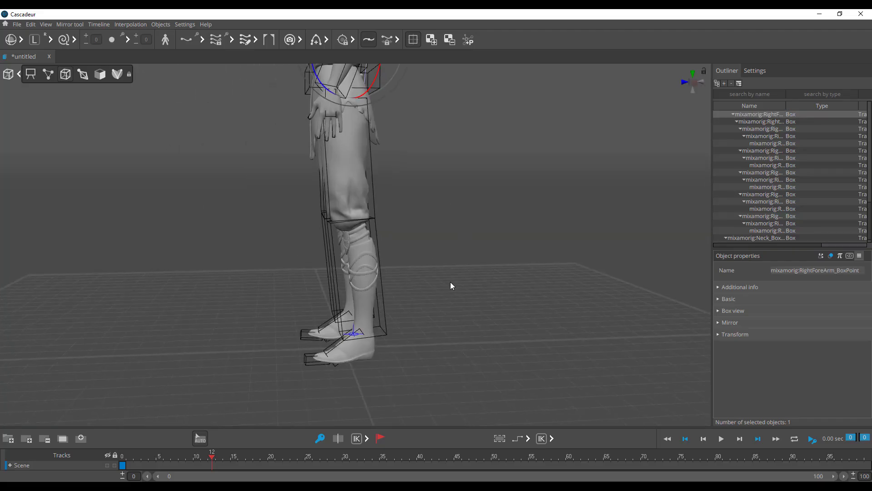
Step: Try moving the character's left foot box with the Move tool in global axis mode, and undo the move
{"action": "left_click", "coordinate": [355, 341]}
{"action": "scroll", "coordinate": [380, 308], "scroll_direction": "down", "scroll_amount": 3}
{"action": "middle_click_drag", "start_coordinate": [380, 308], "coordinate": [334, 350], "text": "alt"}
{"action": "key", "text": "w"}
{"action": "left_click", "coordinate": [36, 42]}
{"action": "left_click_drag", "start_coordinate": [254, 310], "coordinate": [258, 221]}
{"action": "left_click_drag", "start_coordinate": [258, 222], "coordinate": [465, 370]}
{"action": "key", "text": "ctrl+z"}
{"action": "scroll", "coordinate": [466, 370], "scroll_direction": "up", "scroll_amount": 3}
{"action": "middle_click_drag", "start_coordinate": [364, 114], "coordinate": [440, 321], "text": "alt"}
{"action": "scroll", "coordinate": [440, 321], "scroll_direction": "up", "scroll_amount": 1}
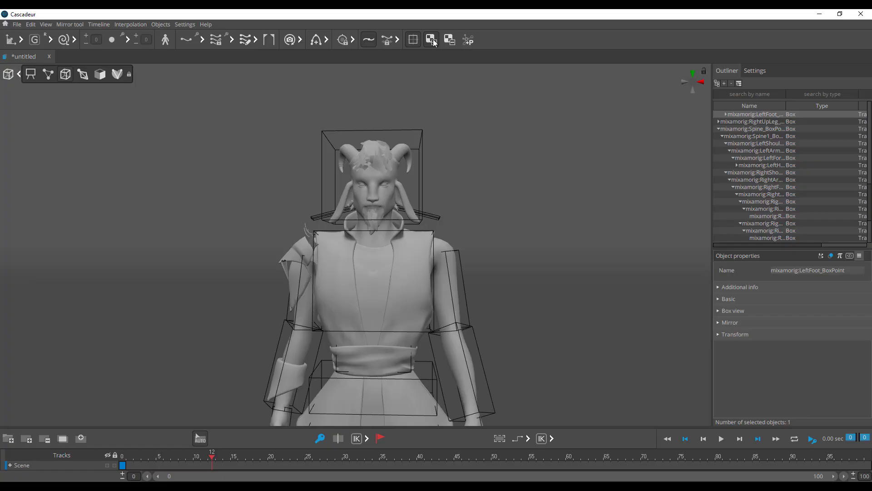
{"action": "right_click_drag", "start_coordinate": [308, 244], "coordinate": [451, 334]}
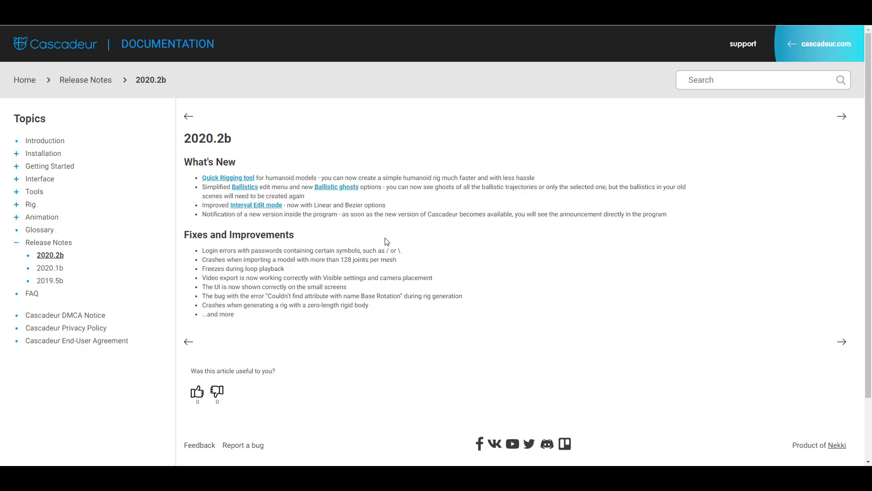
{"action": "left_click", "coordinate": [317, 18]}
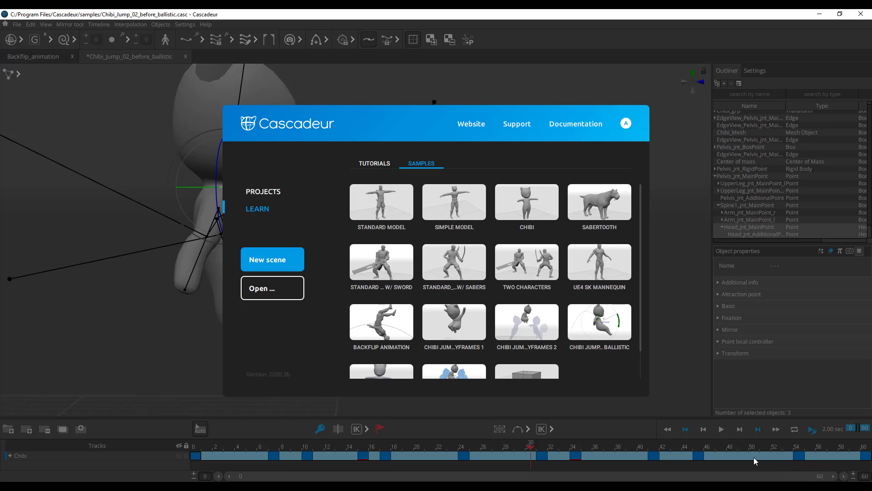
Step: Close the welcome window, play the Chibi jump animation from its first frame, and scrub back to frame 30
{"action": "left_click", "coordinate": [499, 16]}
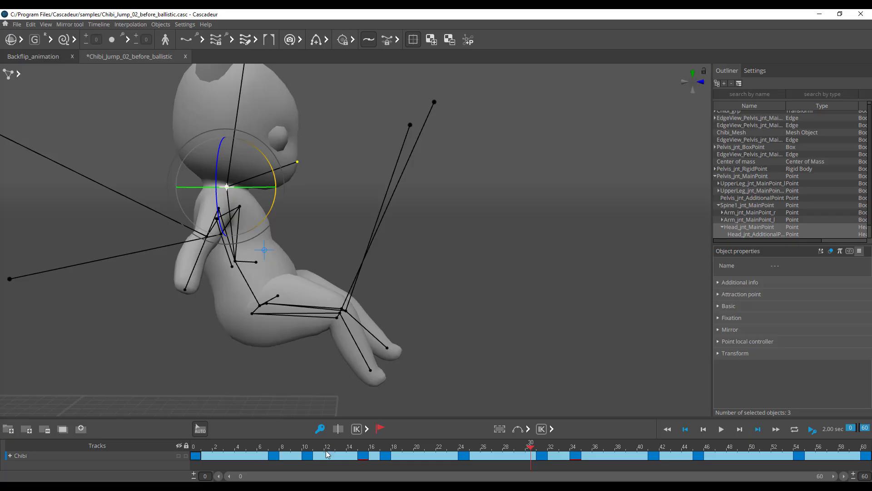
{"action": "left_click", "coordinate": [686, 431]}
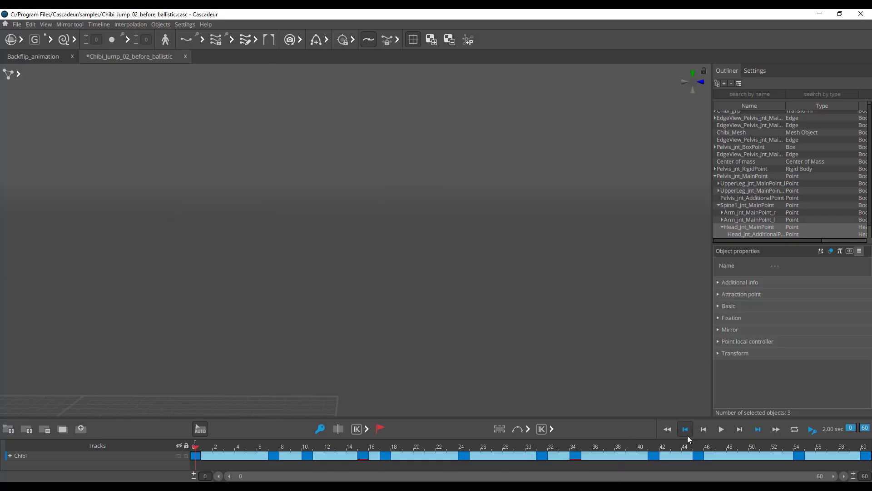
{"action": "left_click", "coordinate": [721, 430]}
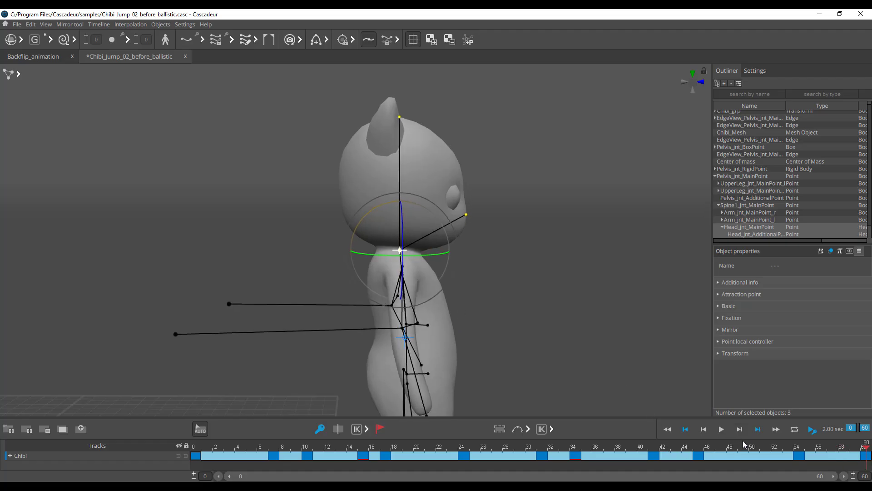
{"action": "left_click_drag", "start_coordinate": [745, 443], "coordinate": [531, 452]}
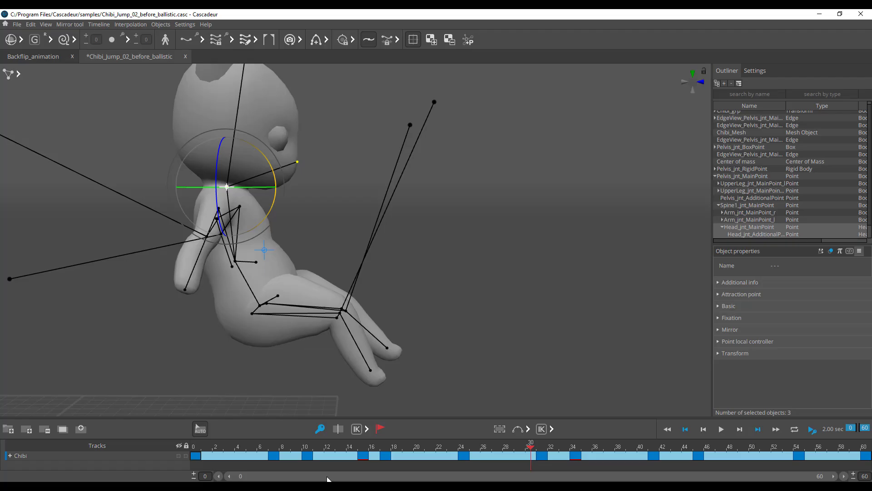
Step: Go to frame 25 of the Chibi jump, undo the last three changes and clear the object selection
{"action": "left_click", "coordinate": [461, 447]}
{"action": "mouse_move", "coordinate": [461, 448]}
{"action": "left_mouse_down"}
{"action": "mouse_move", "coordinate": [489, 453]}
{"action": "mouse_move", "coordinate": [475, 453]}
{"action": "left_mouse_up"}
{"action": "key", "text": "ctrl+z"}
{"action": "key", "text": "ctrl+z"}
{"action": "key", "text": "ctrl+z"}
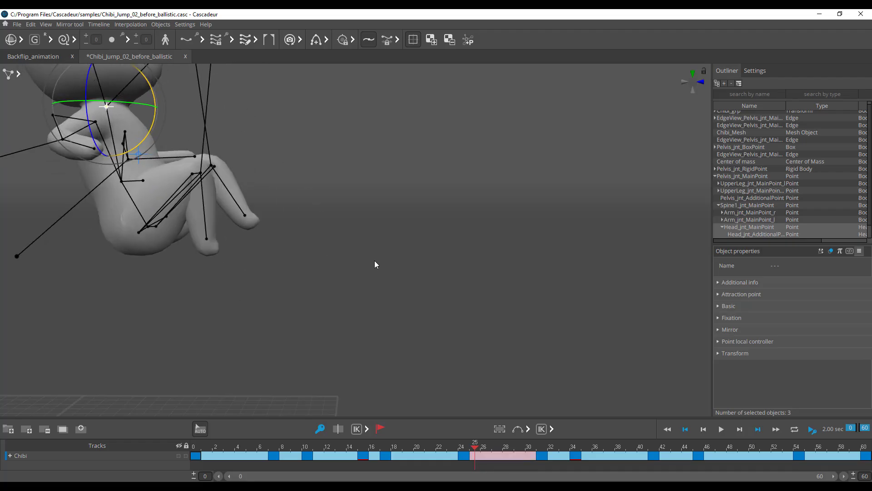
{"action": "left_click", "coordinate": [304, 160]}
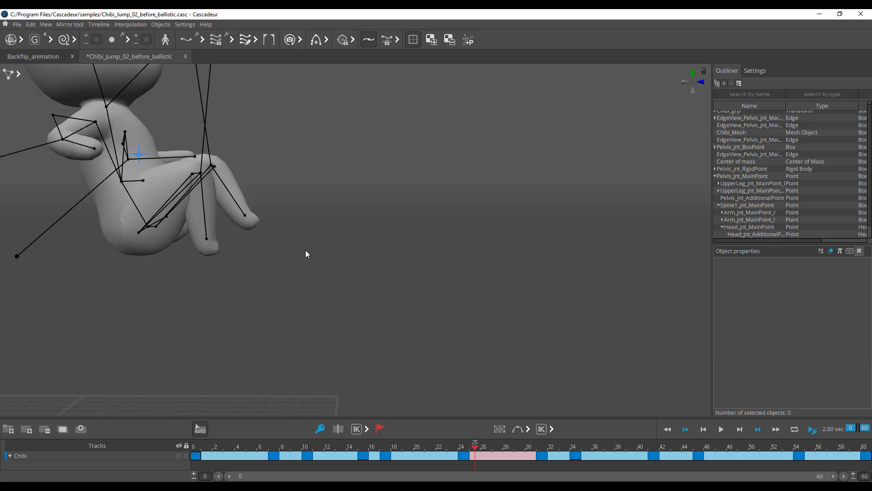
Step: Switch to the Backflip_animation scene and look through the list of sample scenes
{"action": "left_click", "coordinate": [55, 56]}
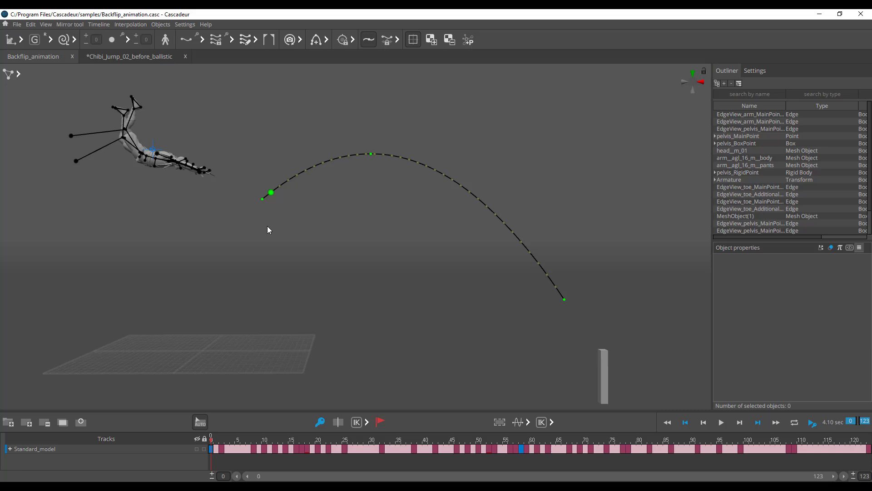
{"action": "left_click", "coordinate": [206, 24]}
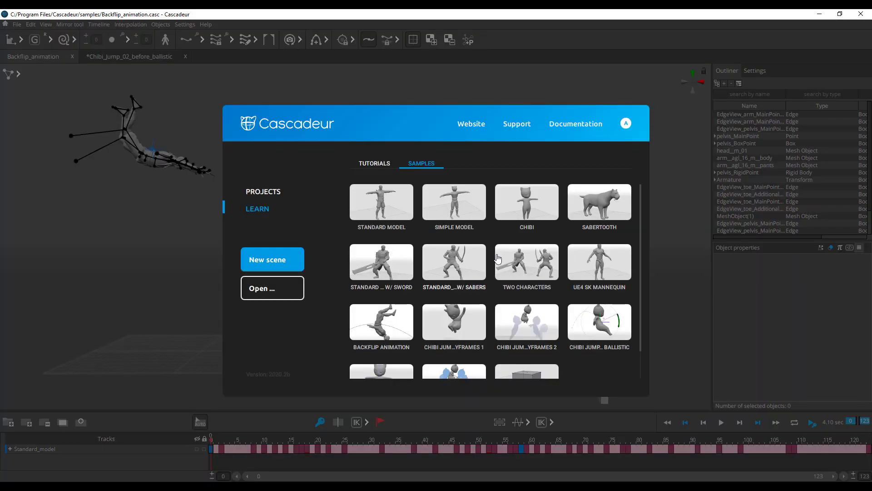
{"action": "scroll", "coordinate": [432, 291], "scroll_direction": "down", "scroll_amount": 2}
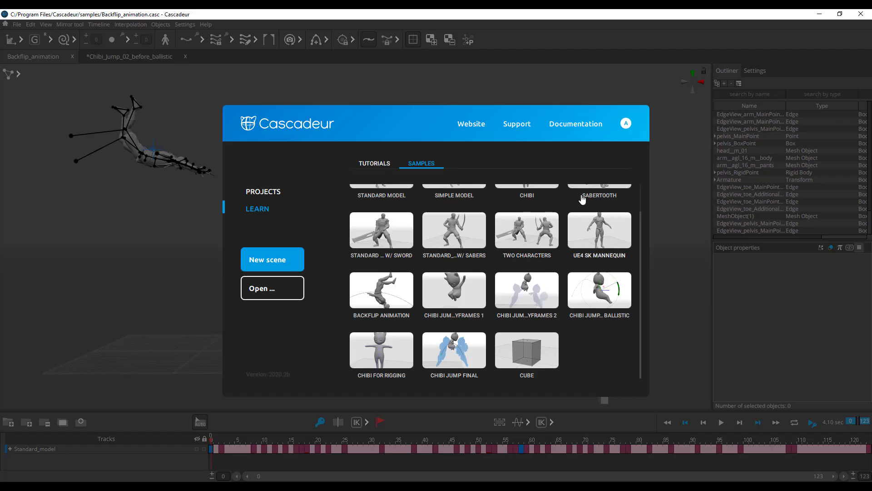
{"action": "left_click", "coordinate": [561, 89]}
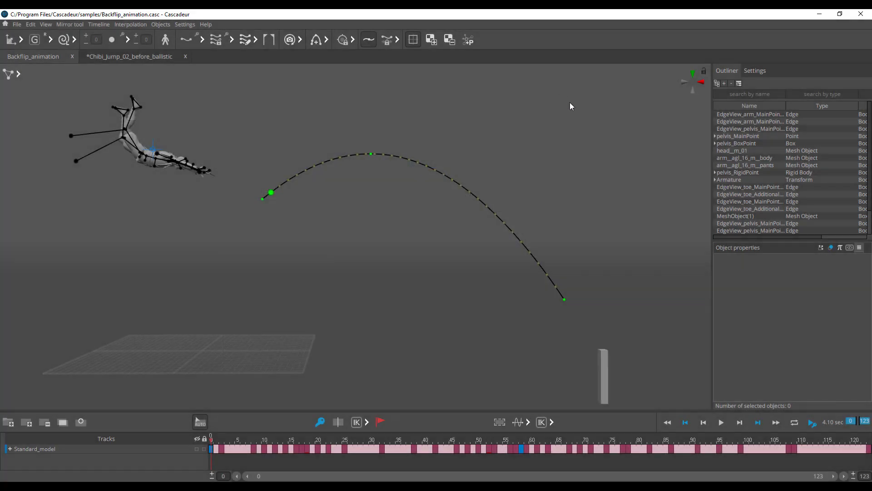
Step: Play the backflip animation and pause it at about frame 59 to examine the landing on the pillar
{"action": "left_click", "coordinate": [722, 422]}
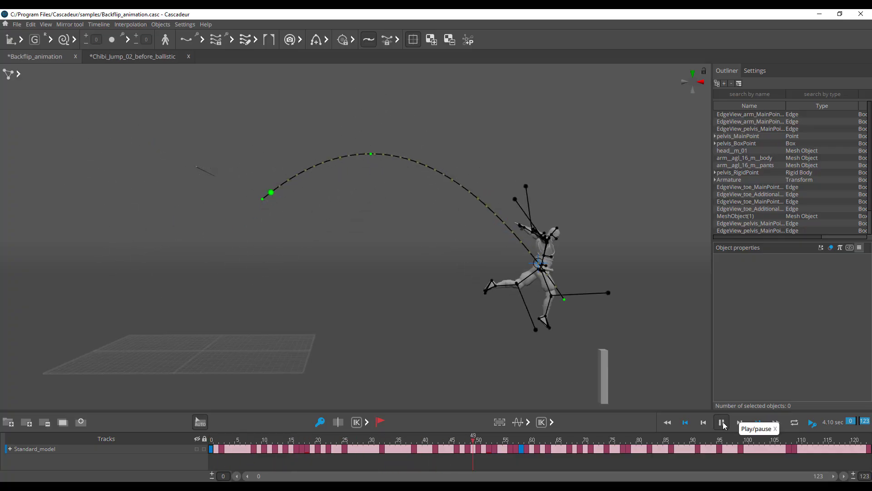
{"action": "left_click", "coordinate": [723, 424]}
{"action": "left_click_drag", "start_coordinate": [609, 322], "coordinate": [523, 320], "text": "alt"}
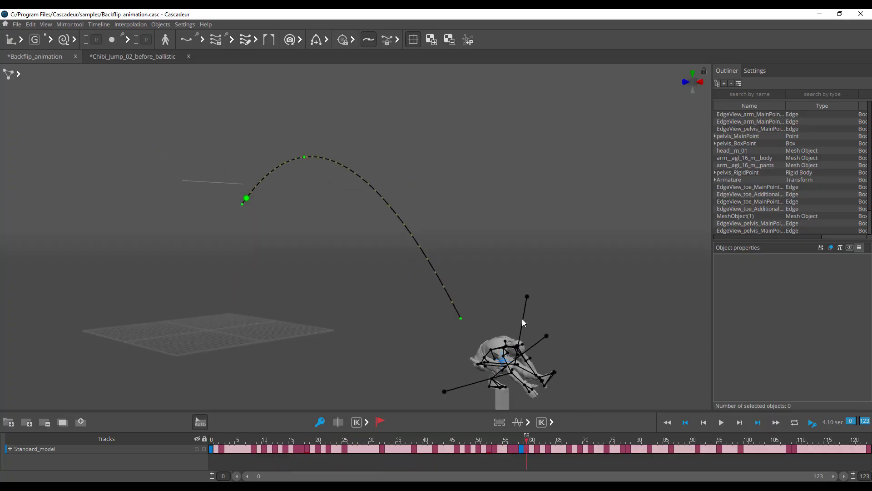
{"action": "right_click_drag", "start_coordinate": [523, 319], "coordinate": [371, 219]}
Step: Lower the height point of the backflip's ballistic trajectory to flatten the arc down to its starting level
{"action": "left_click", "coordinate": [323, 154]}
{"action": "left_click_drag", "start_coordinate": [309, 211], "coordinate": [349, 179], "text": "alt"}
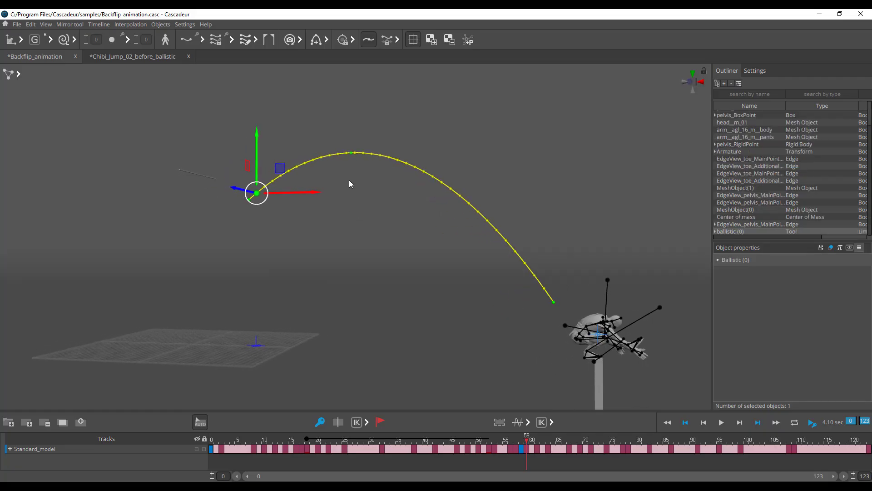
{"action": "right_click_drag", "start_coordinate": [349, 180], "coordinate": [430, 222], "text": "alt"}
{"action": "left_click_drag", "start_coordinate": [429, 222], "coordinate": [405, 231], "text": "alt"}
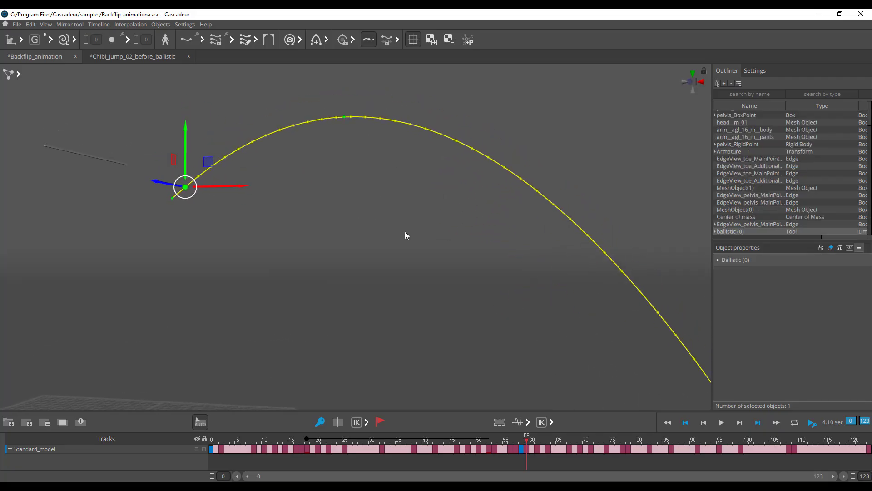
{"action": "left_click", "coordinate": [344, 118]}
{"action": "middle_click_drag", "start_coordinate": [348, 113], "coordinate": [340, 176], "text": "alt"}
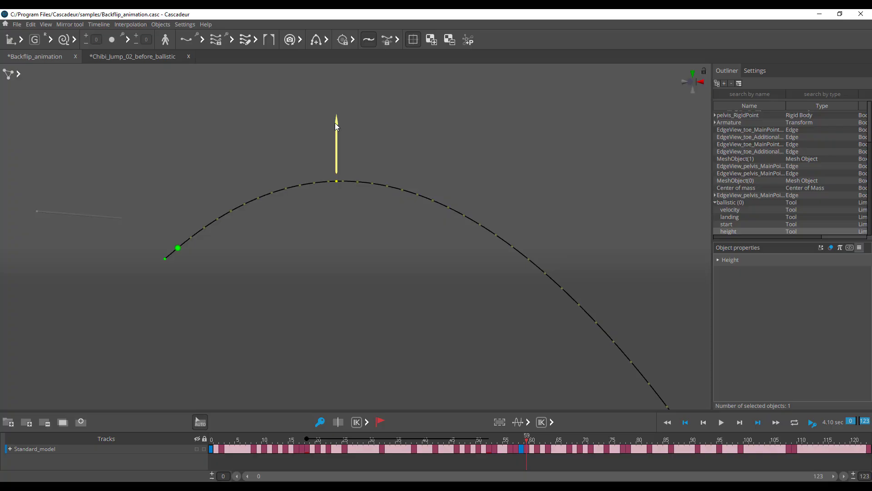
{"action": "left_click_drag", "start_coordinate": [334, 123], "coordinate": [313, 198]}
Step: Replay the backflip from the first frame and pause it at frame 54 to check the flattened jump
{"action": "right_click_drag", "start_coordinate": [598, 270], "coordinate": [383, 229], "text": "alt"}
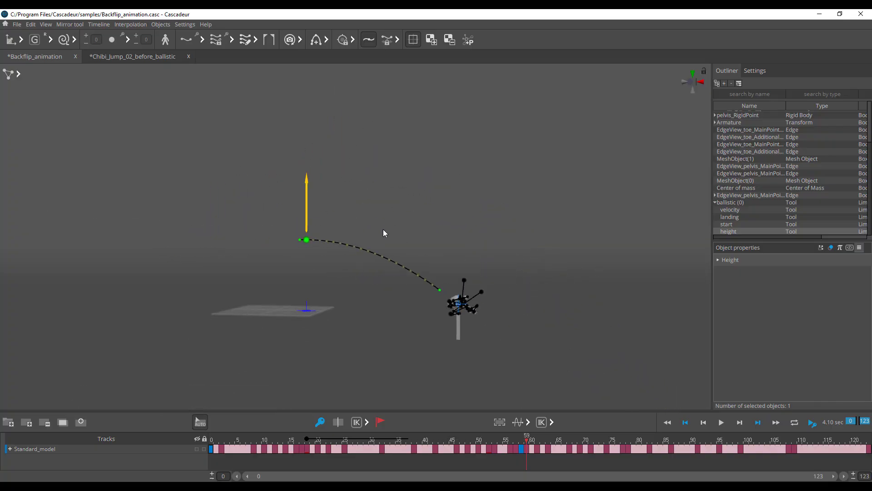
{"action": "middle_click_drag", "start_coordinate": [383, 229], "coordinate": [378, 186], "text": "alt"}
{"action": "left_click", "coordinate": [685, 422]}
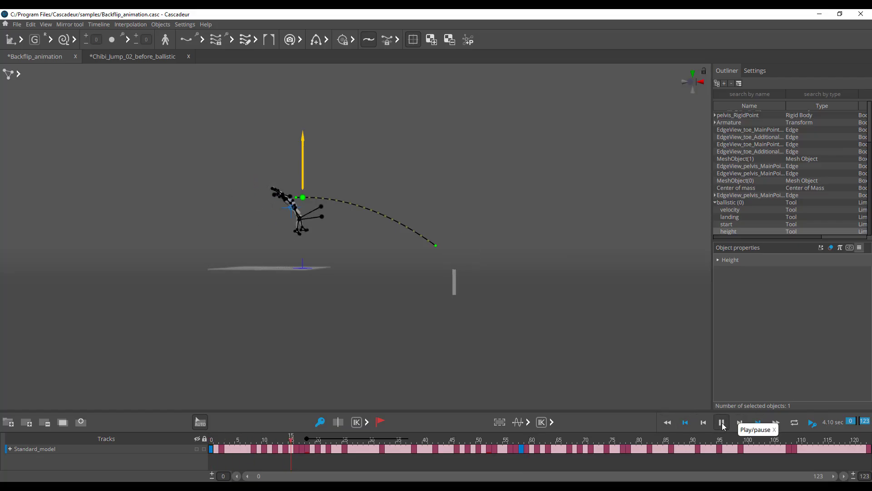
{"action": "left_click", "coordinate": [723, 424]}
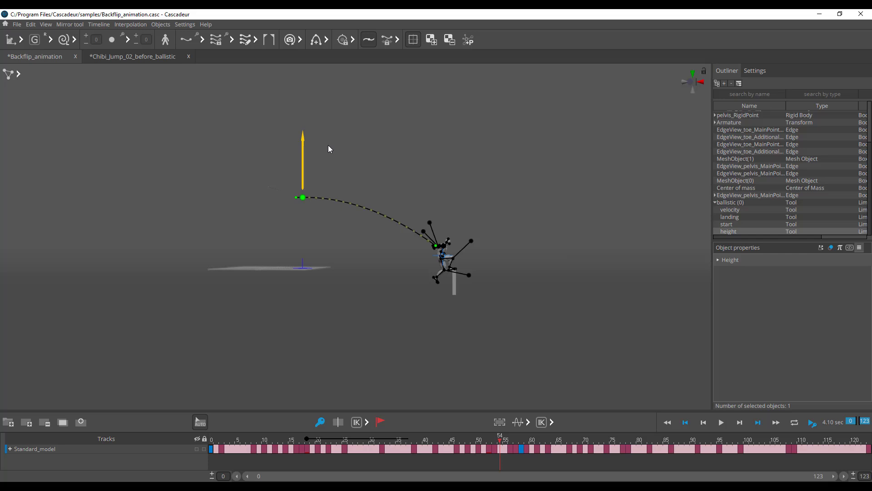
Step: Raise the peak of the ballistic trajectory slightly and replay the backflip from frame 0 to examine the jump
{"action": "left_click_drag", "start_coordinate": [302, 139], "coordinate": [299, 130]}
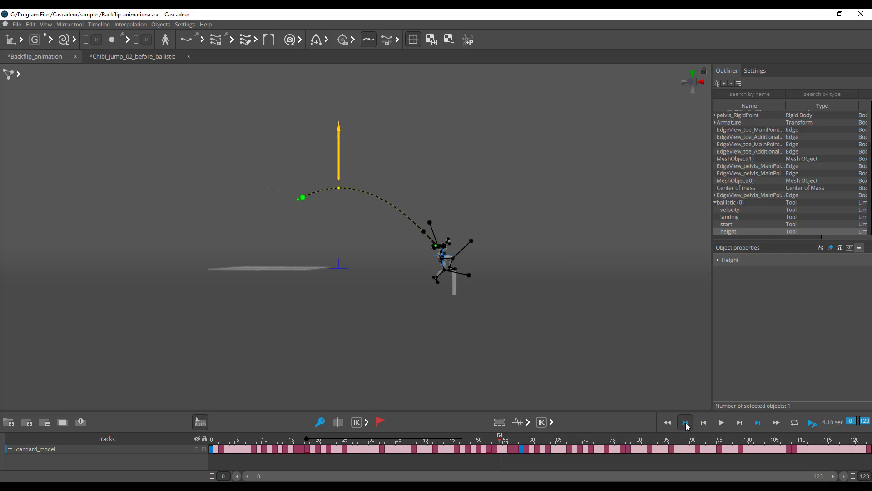
{"action": "left_click", "coordinate": [668, 422]}
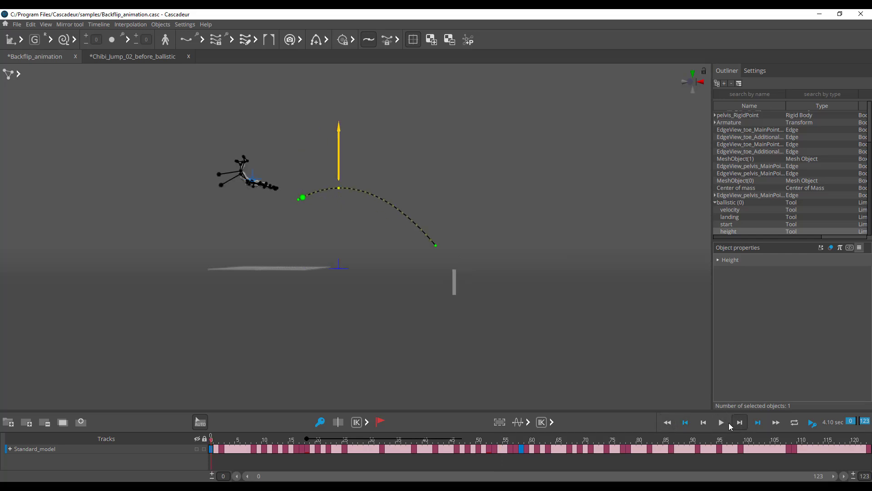
{"action": "left_click", "coordinate": [723, 423]}
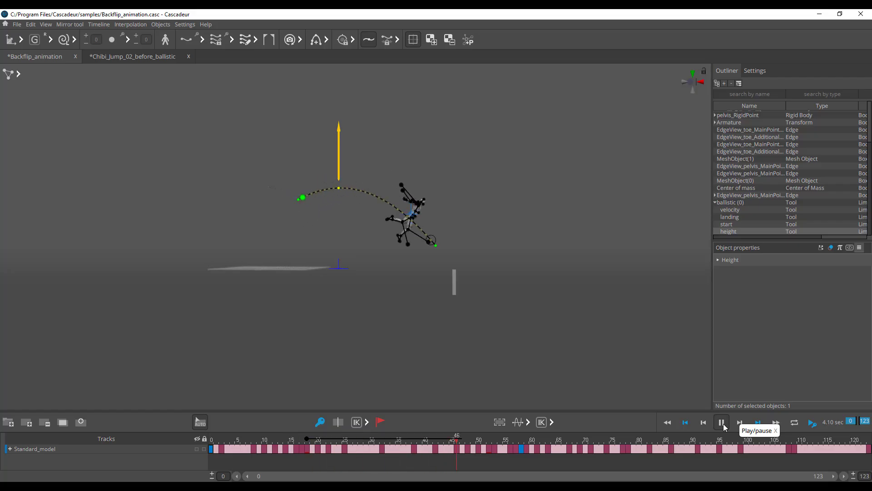
{"action": "left_click", "coordinate": [724, 423]}
{"action": "left_click_drag", "start_coordinate": [432, 220], "coordinate": [396, 229], "text": "alt"}
{"action": "right_click_drag", "start_coordinate": [396, 229], "coordinate": [539, 357], "text": "alt"}
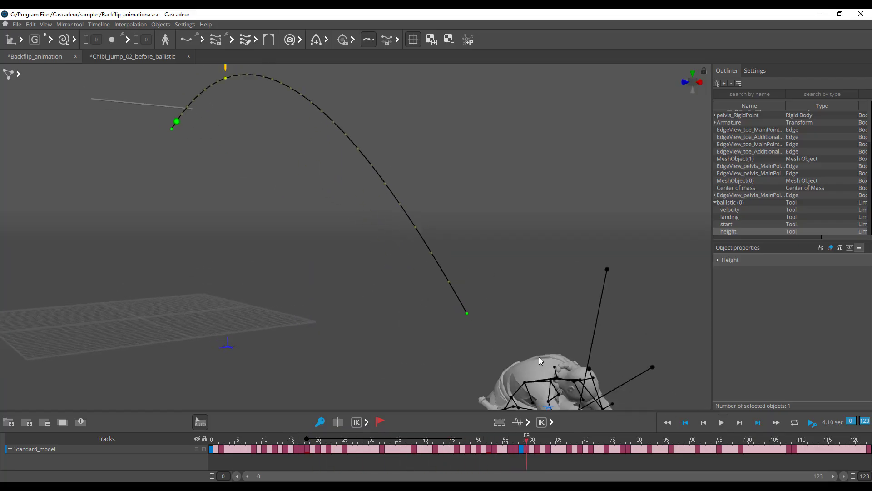
{"action": "scroll", "coordinate": [536, 355], "scroll_direction": "down", "scroll_amount": 3}
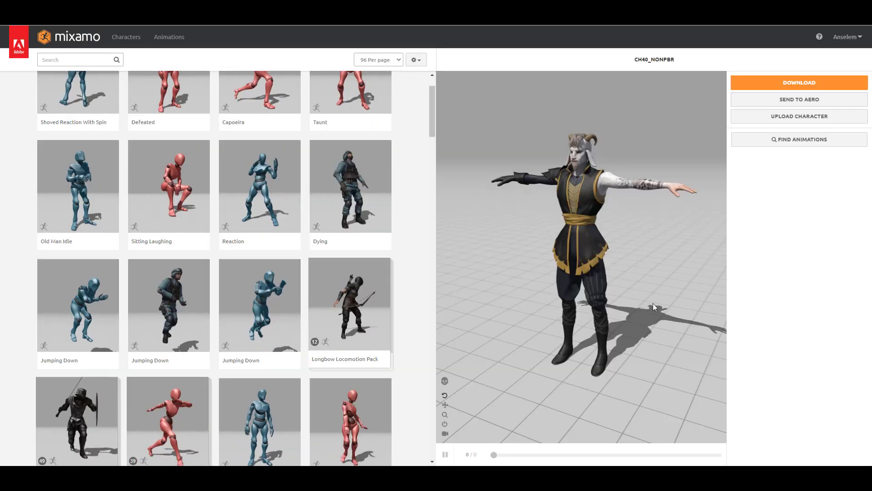
Step: View the Ch40_nonPBR character on Mixamo from another angle, and create a new empty scene in Cascadeur
{"action": "left_click_drag", "start_coordinate": [653, 304], "coordinate": [578, 313]}
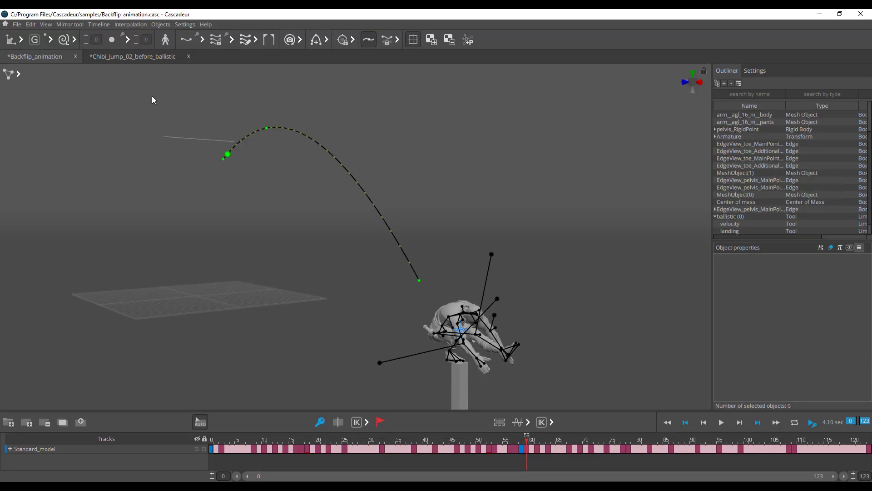
{"action": "left_click", "coordinate": [17, 24]}
{"action": "left_click", "coordinate": [24, 39]}
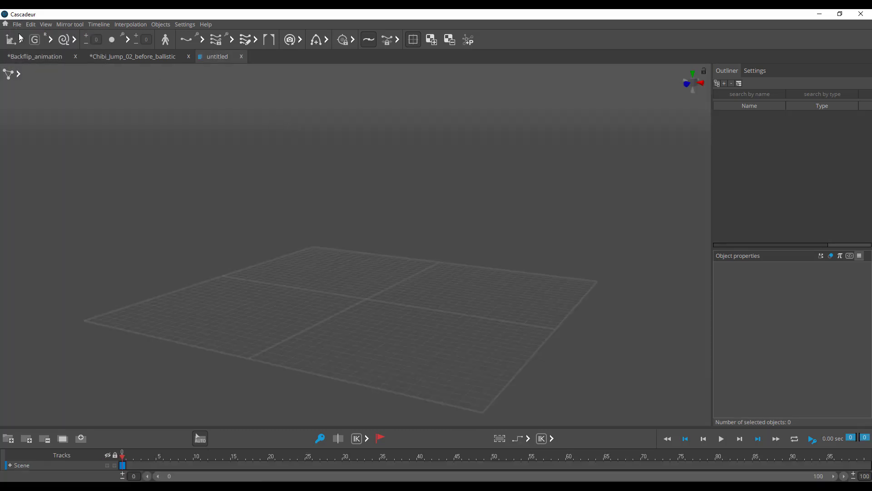
Step: Import Ch40_nonPBR.fbx from the Downloads folder into the new scene as an added model
{"action": "left_click", "coordinate": [16, 26]}
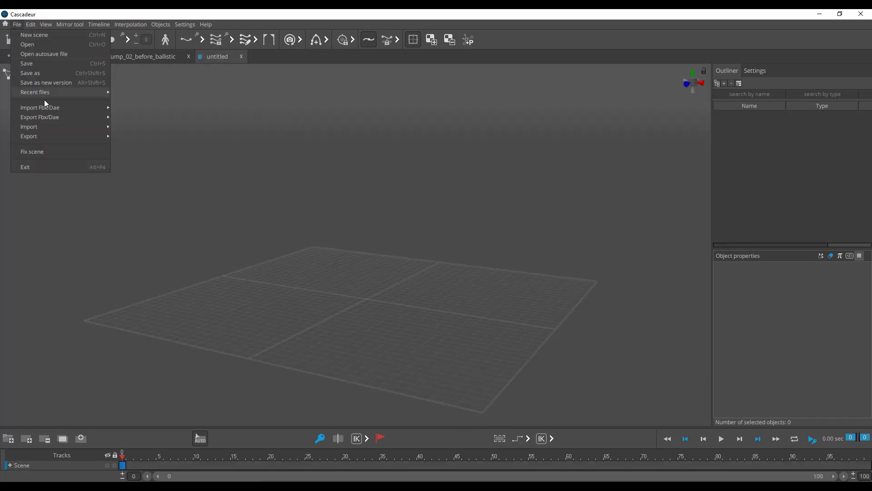
{"action": "mouse_move", "coordinate": [48, 108]}
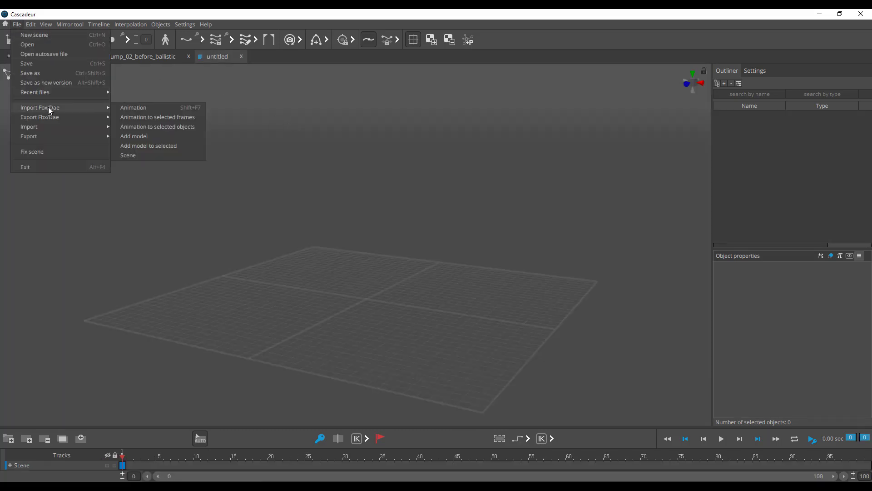
{"action": "left_click", "coordinate": [139, 137]}
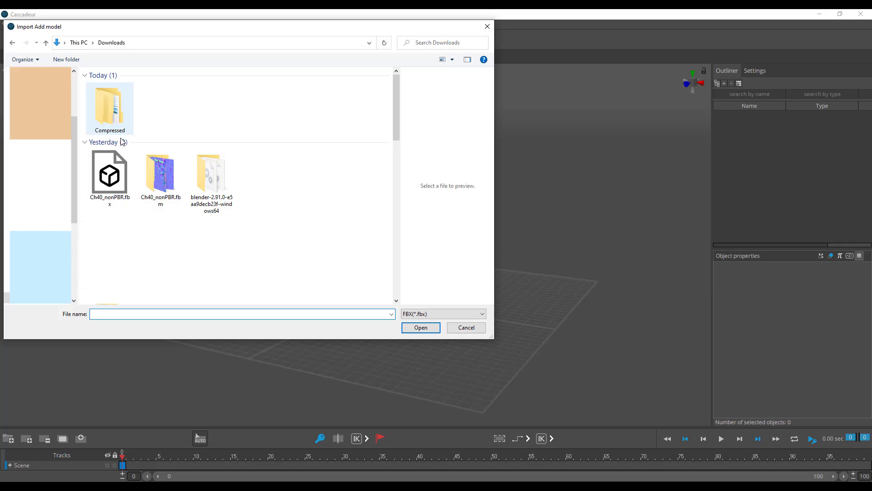
{"action": "left_click", "coordinate": [131, 184]}
{"action": "left_click", "coordinate": [421, 327]}
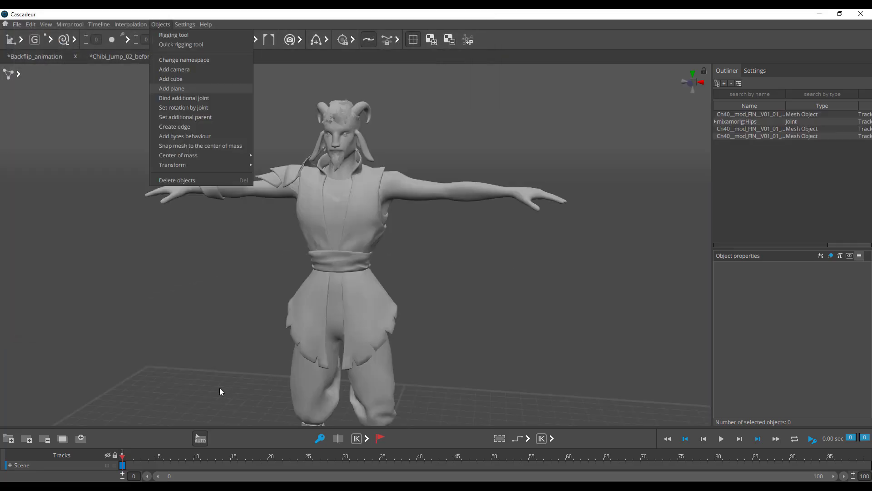
Step: Activate the Rigging tool to show the imported character's skeleton, and open the Quick rigging tool
{"action": "right_click_drag", "start_coordinate": [380, 314], "coordinate": [438, 335]}
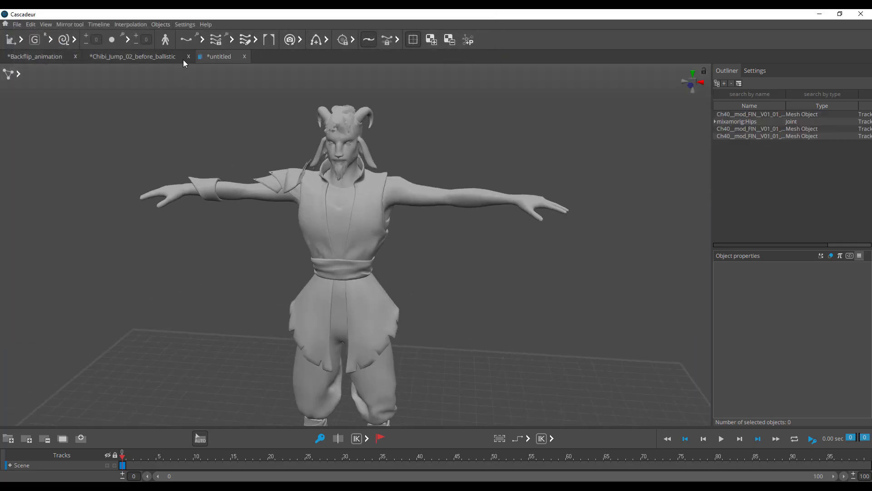
{"action": "left_click", "coordinate": [161, 25]}
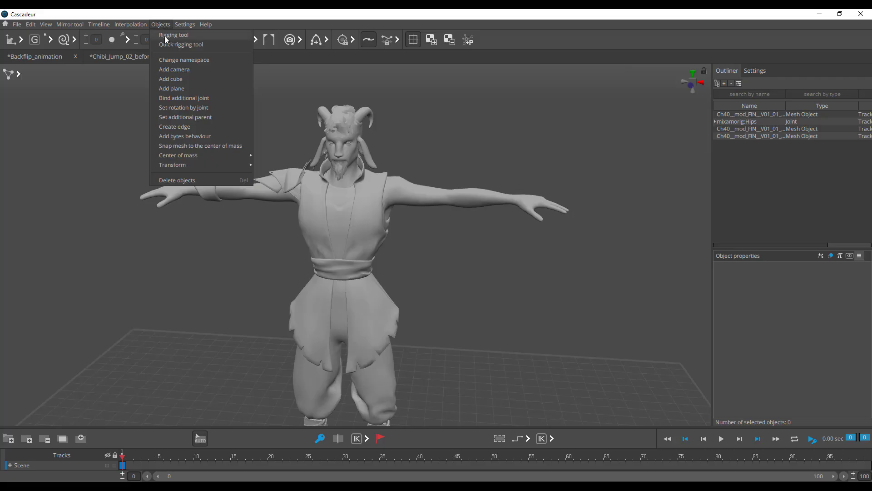
{"action": "left_click", "coordinate": [165, 36]}
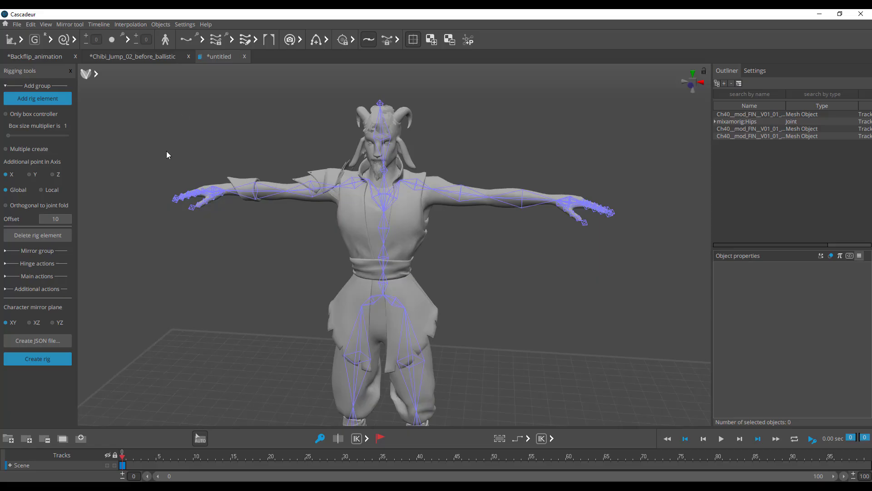
{"action": "left_click", "coordinate": [160, 25]}
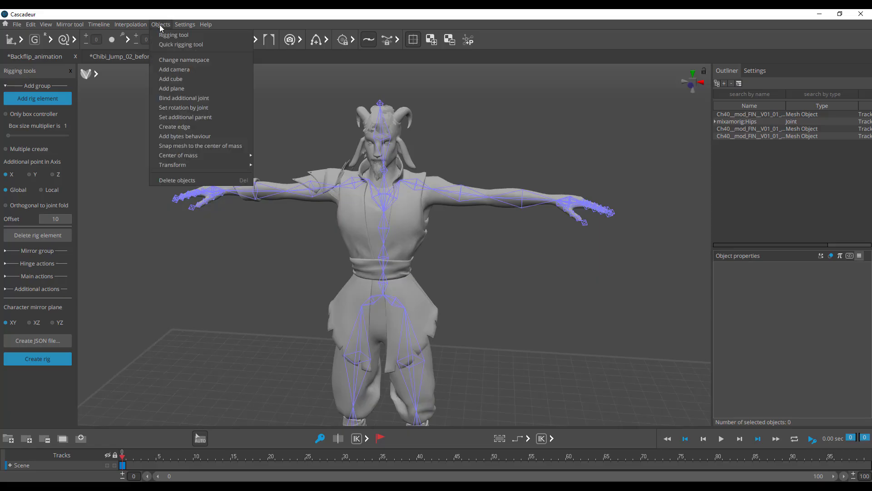
{"action": "left_click", "coordinate": [165, 45]}
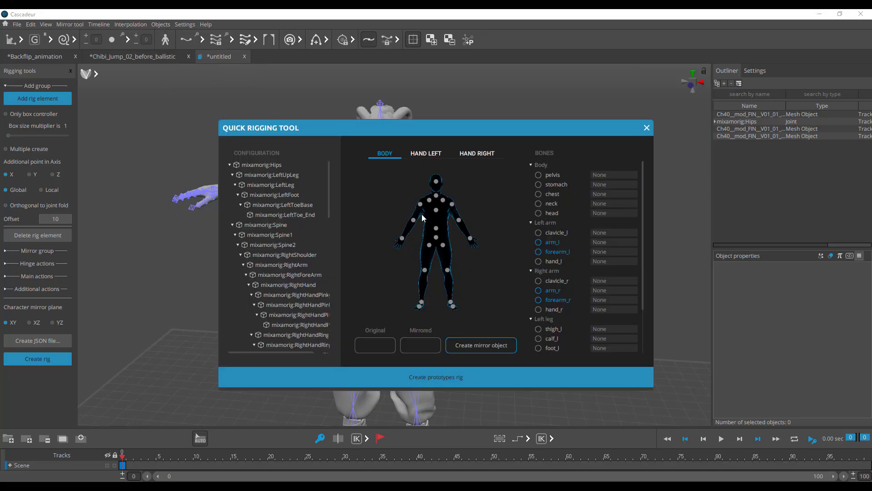
{"action": "mouse_move", "coordinate": [325, 122]}
{"action": "left_mouse_down"}
{"action": "mouse_move", "coordinate": [395, 100]}
{"action": "mouse_move", "coordinate": [314, 110]}
{"action": "left_mouse_up"}
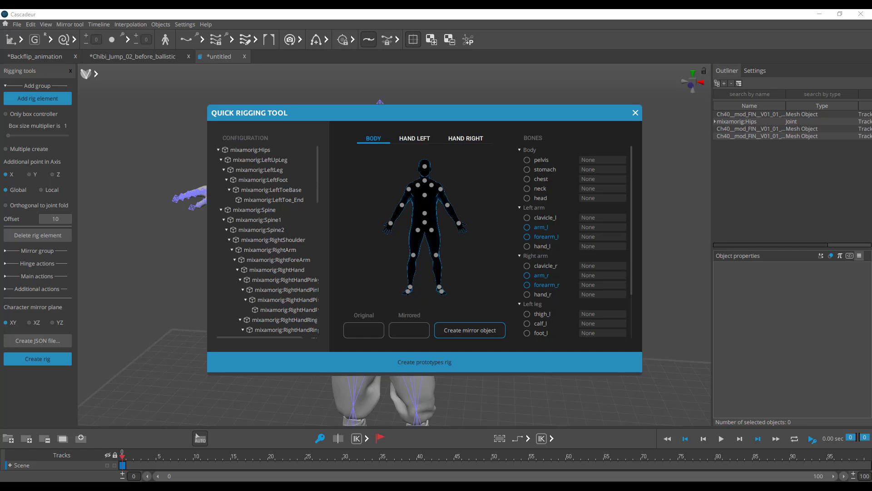
Step: Switch to Maya and display the character's joints through the mesh
{"action": "mouse_move", "coordinate": [773, 486]}
{"action": "left_click", "coordinate": [831, 456]}
{"action": "middle_click_drag", "start_coordinate": [525, 237], "coordinate": [460, 285], "text": "alt"}
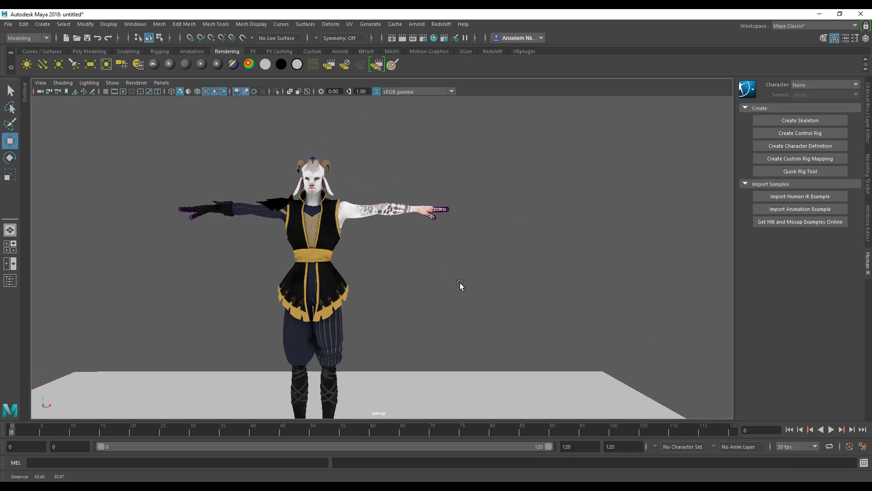
{"action": "scroll", "coordinate": [460, 284], "scroll_direction": "up", "scroll_amount": 5}
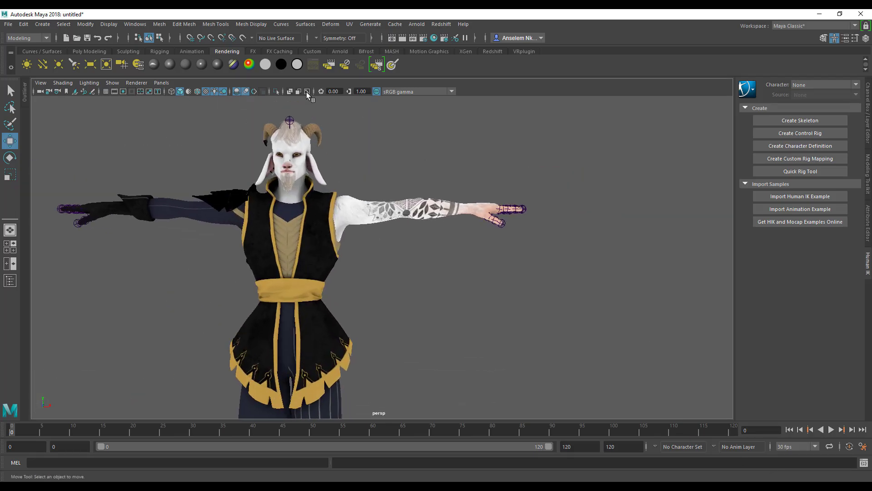
{"action": "left_click", "coordinate": [307, 91]}
{"action": "middle_click_drag", "start_coordinate": [413, 318], "coordinate": [444, 327], "text": "alt"}
{"action": "key", "text": "e"}
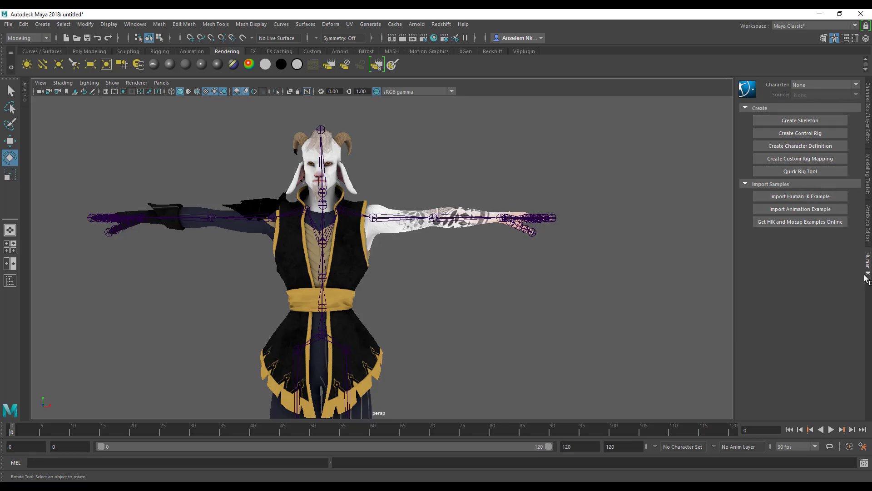
Step: Set Maya to the Rigging menu set and look over the available skeleton commands
{"action": "left_click", "coordinate": [28, 38]}
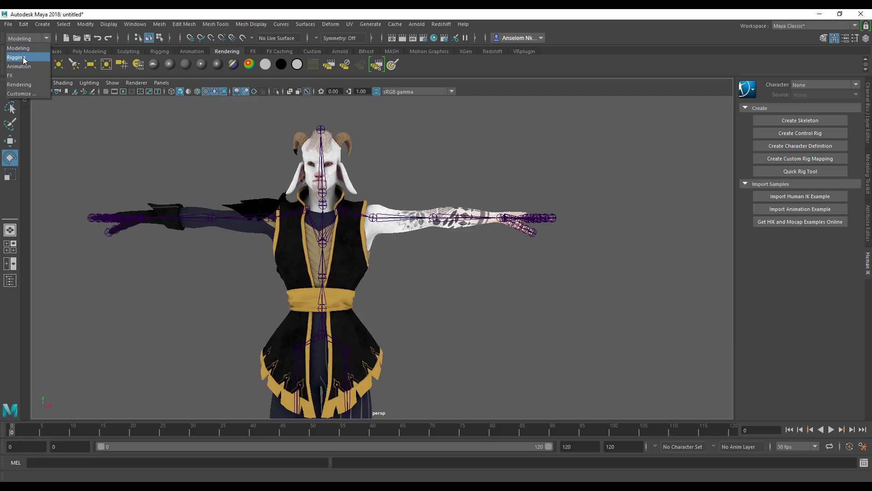
{"action": "left_click", "coordinate": [23, 59]}
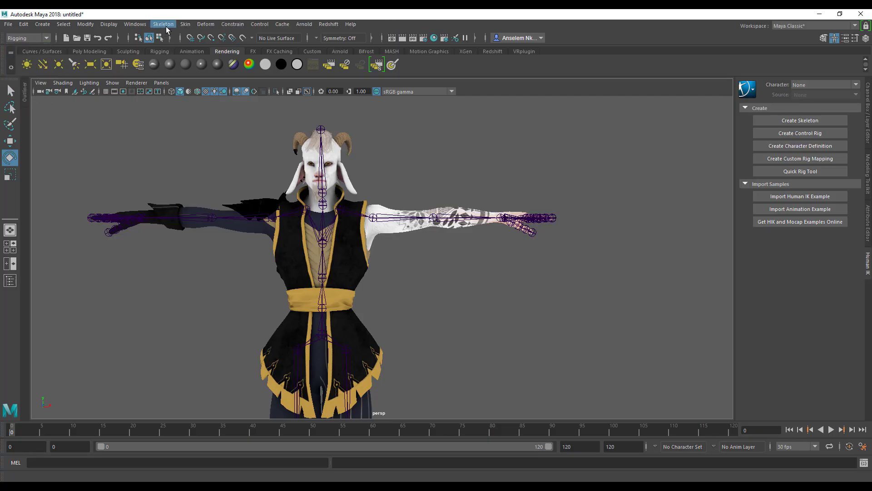
{"action": "left_click", "coordinate": [163, 24]}
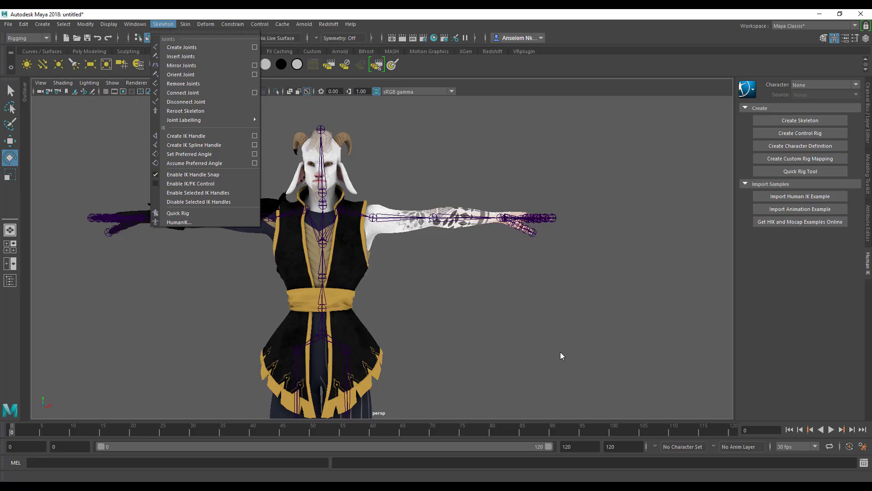
{"action": "left_click", "coordinate": [778, 249]}
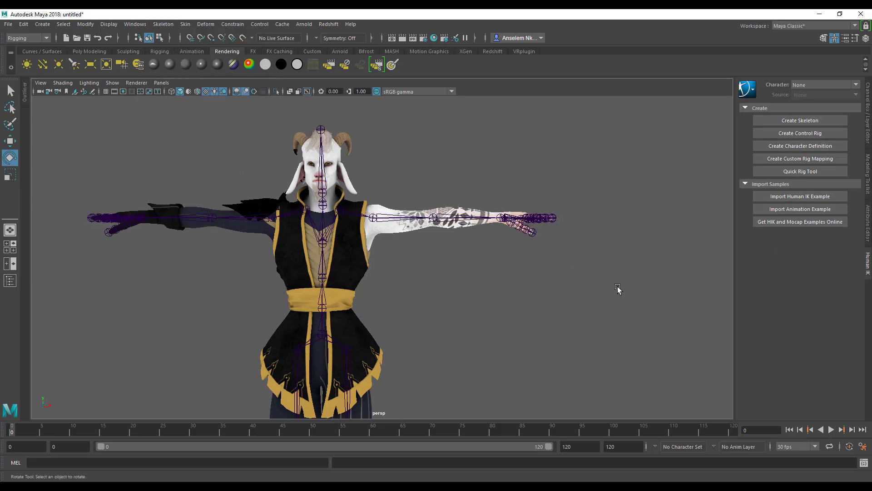
Step: Create a HumanIK character definition and assign the character's left arm joint to the LeftArm node
{"action": "left_click", "coordinate": [800, 147]}
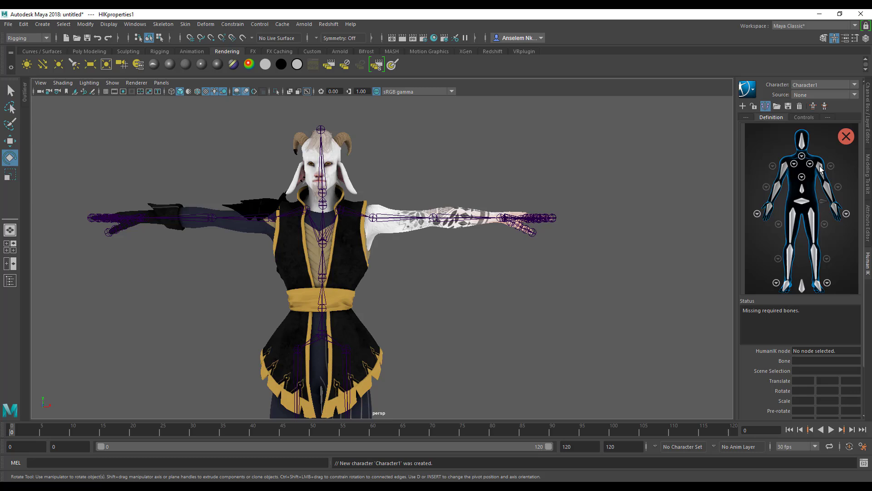
{"action": "left_click", "coordinate": [820, 169]}
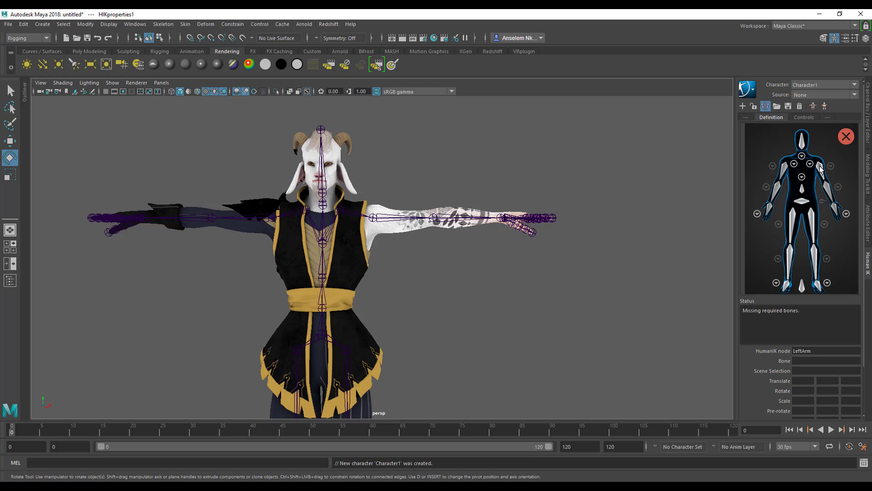
{"action": "left_click", "coordinate": [380, 221]}
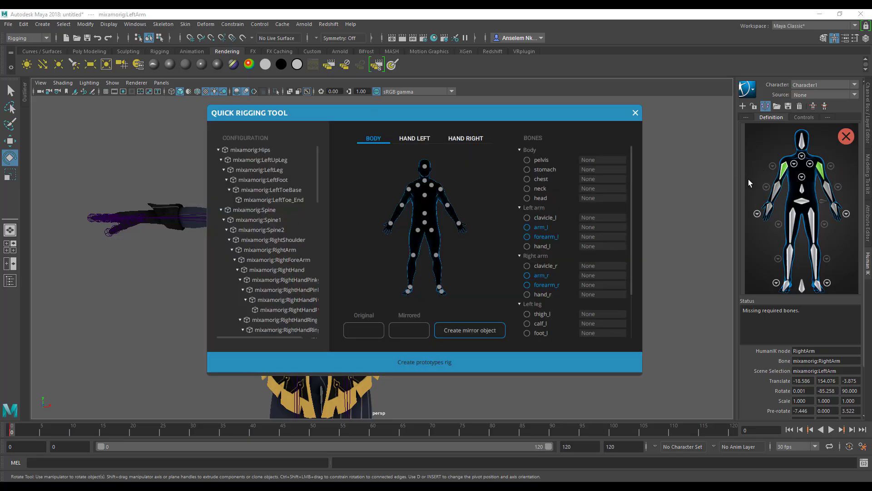
Step: Switch back to Cascadeur and assign mixamorig:Hips to the pelvis bone in the Quick rigging tool
{"action": "left_click", "coordinate": [822, 14]}
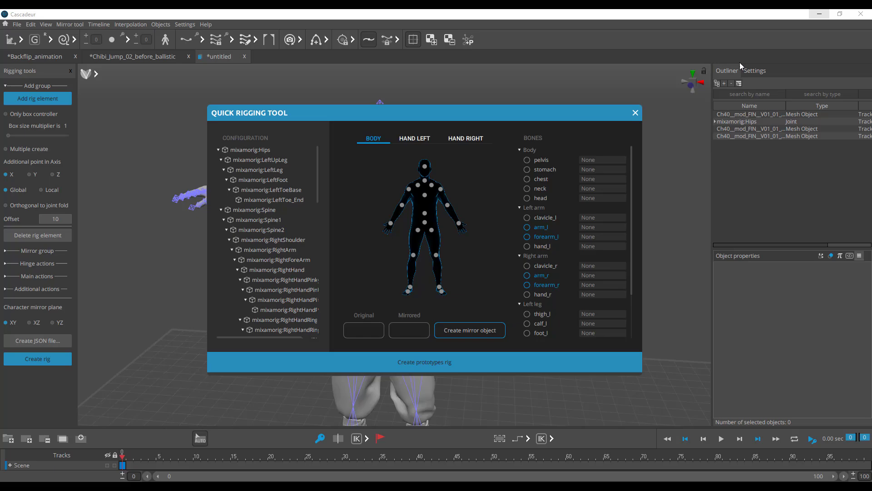
{"action": "left_click_drag", "start_coordinate": [308, 118], "coordinate": [337, 119]}
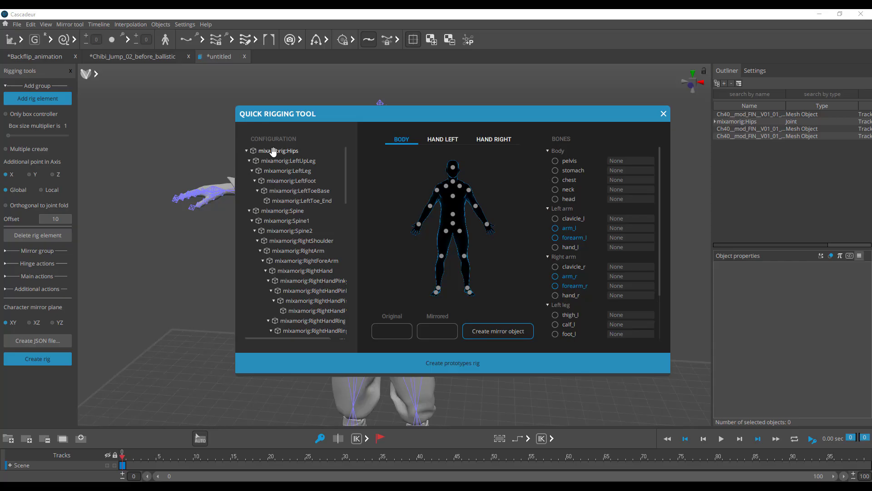
{"action": "left_click_drag", "start_coordinate": [273, 151], "coordinate": [623, 162]}
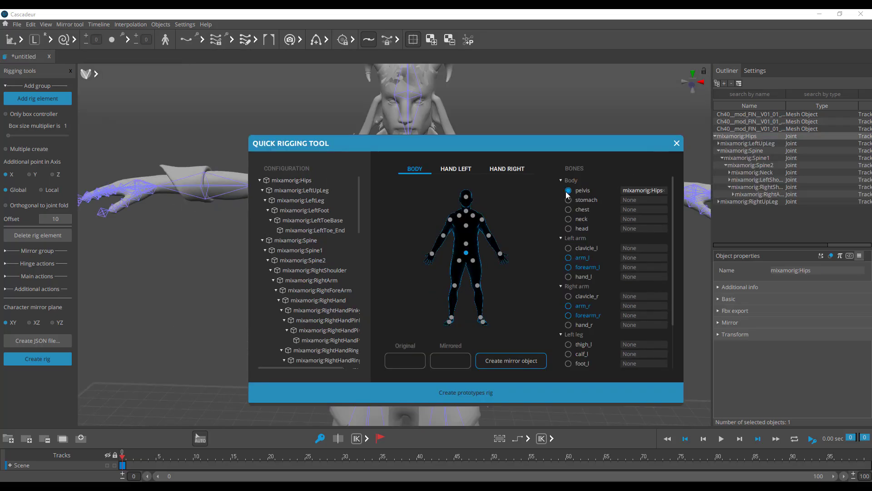
Step: Assign the mixamorig spine, Neck and Head joints to the stomach, chest, neck and head bones
{"action": "left_click_drag", "start_coordinate": [298, 240], "coordinate": [644, 209]}
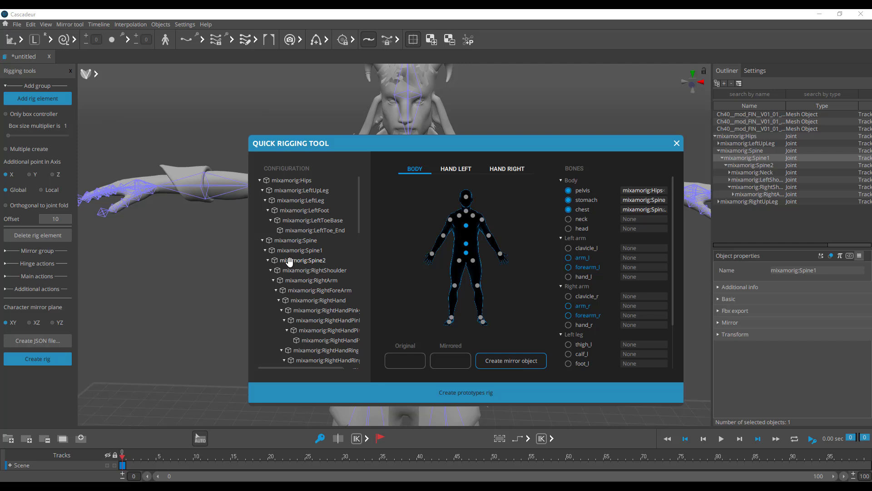
{"action": "left_click_drag", "start_coordinate": [293, 259], "coordinate": [642, 219]}
{"action": "scroll", "coordinate": [331, 299], "scroll_direction": "down", "scroll_amount": 10}
{"action": "scroll", "coordinate": [330, 299], "scroll_direction": "down", "scroll_amount": 1}
{"action": "left_click_drag", "start_coordinate": [303, 292], "coordinate": [636, 220]}
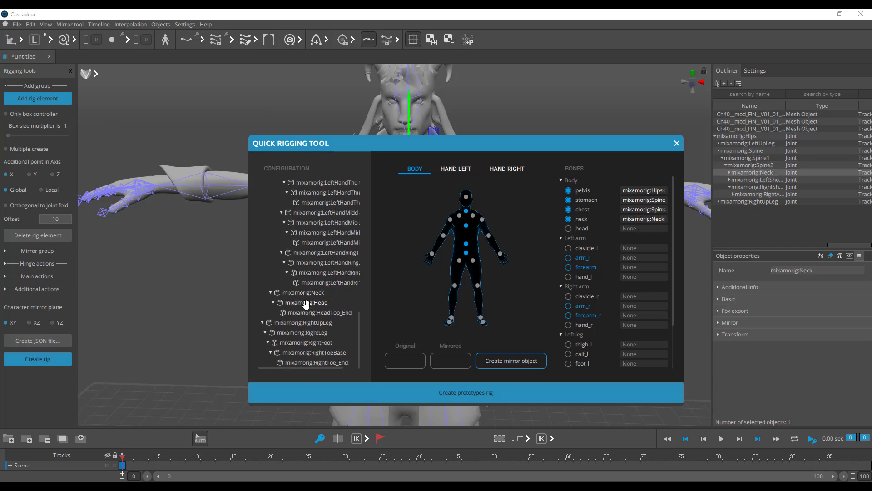
{"action": "left_click_drag", "start_coordinate": [306, 302], "coordinate": [641, 228]}
Step: Assign the RightShoulder, RightArm, RightForeArm and RightHand joints to the right arm bones, and mirror them from Right to Left
{"action": "scroll", "coordinate": [329, 316], "scroll_direction": "up", "scroll_amount": 10}
{"action": "left_click_drag", "start_coordinate": [314, 270], "coordinate": [641, 305]}
{"action": "left_click_drag", "start_coordinate": [318, 290], "coordinate": [644, 315]}
{"action": "left_click_drag", "start_coordinate": [332, 367], "coordinate": [342, 368]}
{"action": "left_click_drag", "start_coordinate": [306, 300], "coordinate": [644, 324]}
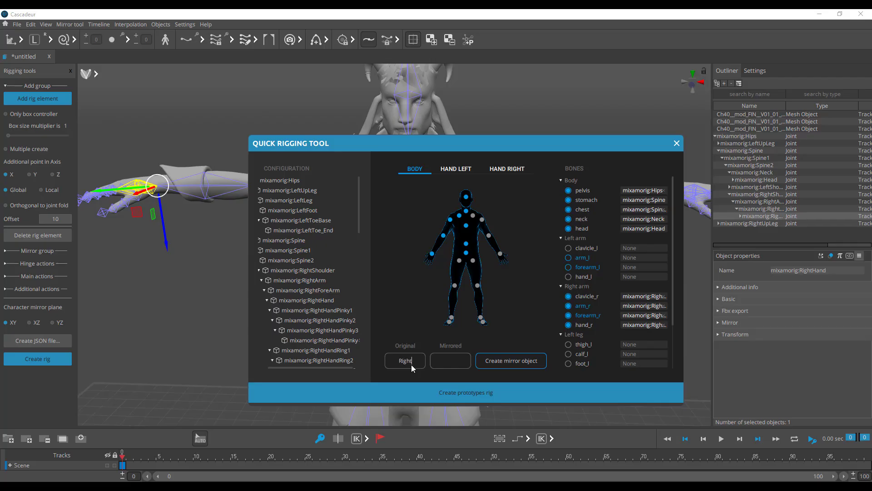
{"action": "type", "text": "Left"}
{"action": "left_click", "coordinate": [498, 361]}
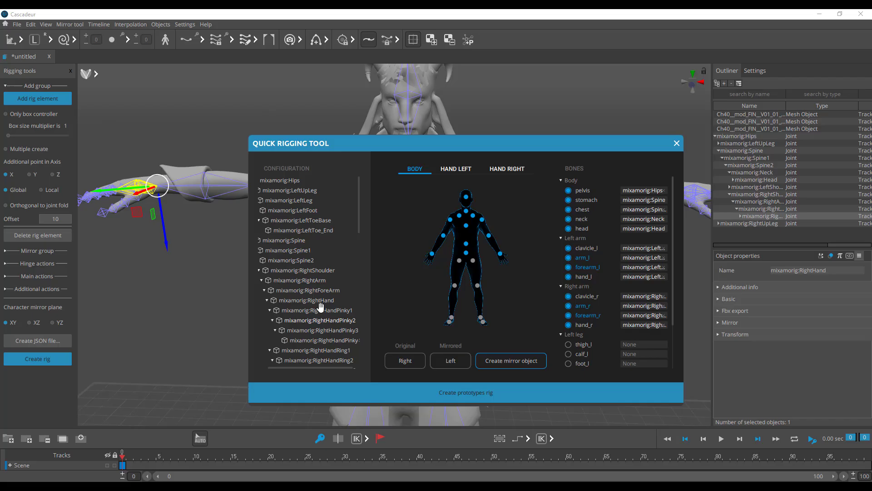
Step: Assign the LeftUpLeg, LeftLeg, LeftFoot and LeftToeBase joints to thigh_l, calf_l, foot_l and toe_l
{"action": "scroll", "coordinate": [320, 306], "scroll_direction": "down", "scroll_amount": 3}
{"action": "left_click_drag", "start_coordinate": [301, 190], "coordinate": [378, 217]}
{"action": "left_click_drag", "start_coordinate": [378, 217], "coordinate": [647, 289]}
{"action": "left_click_drag", "start_coordinate": [300, 200], "coordinate": [632, 297]}
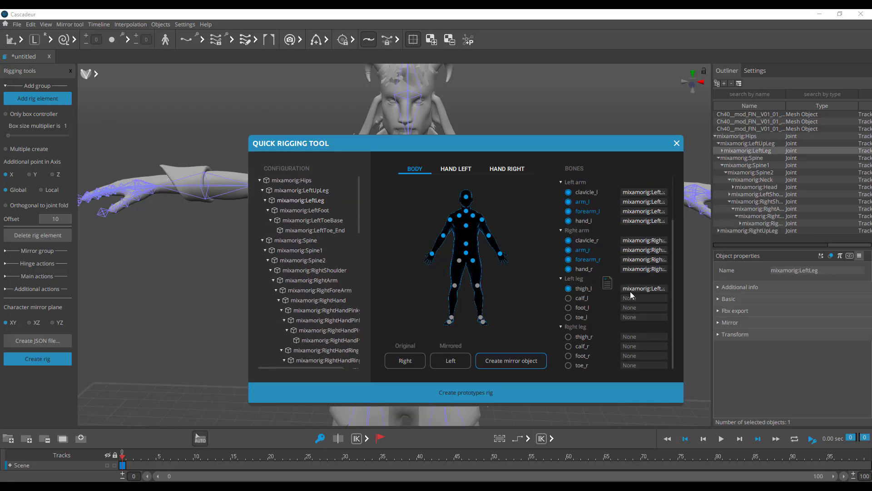
{"action": "left_click_drag", "start_coordinate": [304, 209], "coordinate": [643, 308]}
{"action": "left_click_drag", "start_coordinate": [298, 220], "coordinate": [647, 317]}
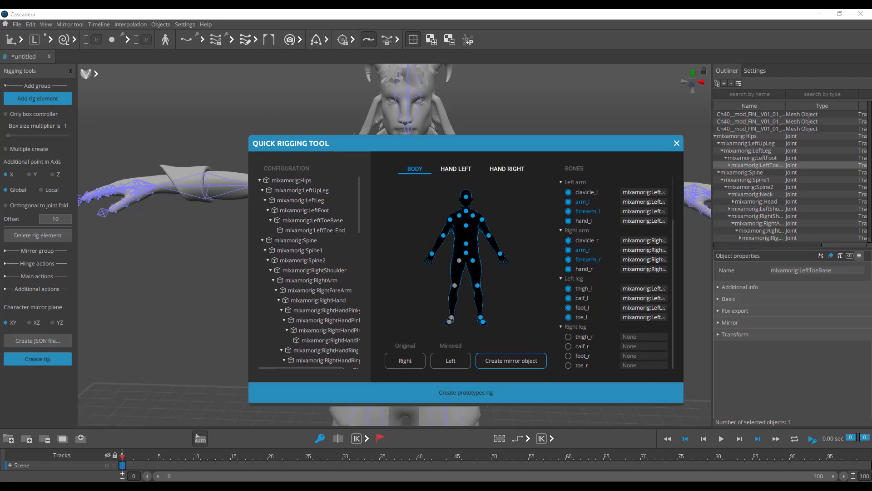
Step: Mirror the leg assignments with Left as the original name and Right as the mirrored name
{"action": "double_click", "coordinate": [405, 362]}
{"action": "type", "text": "Left"}
{"action": "left_click", "coordinate": [503, 360]}
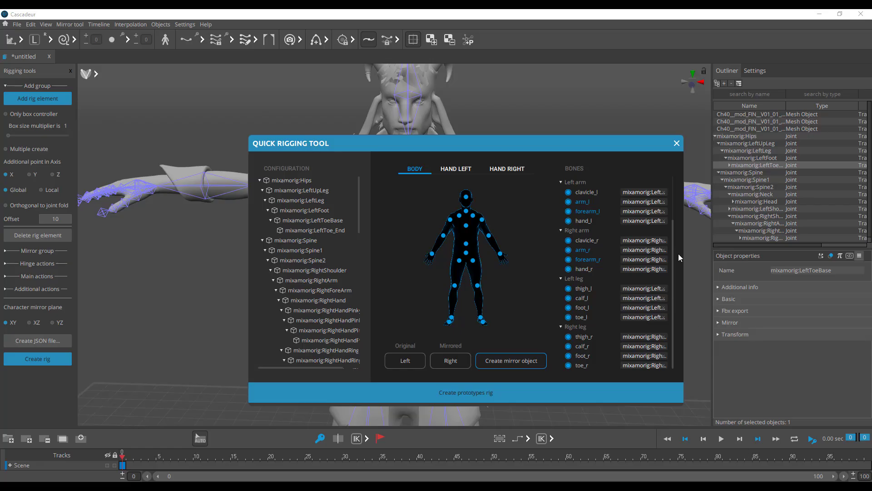
Step: Assign the RightHandPinky joints to the three pinky bones of the left hand configuration
{"action": "left_click", "coordinate": [456, 170]}
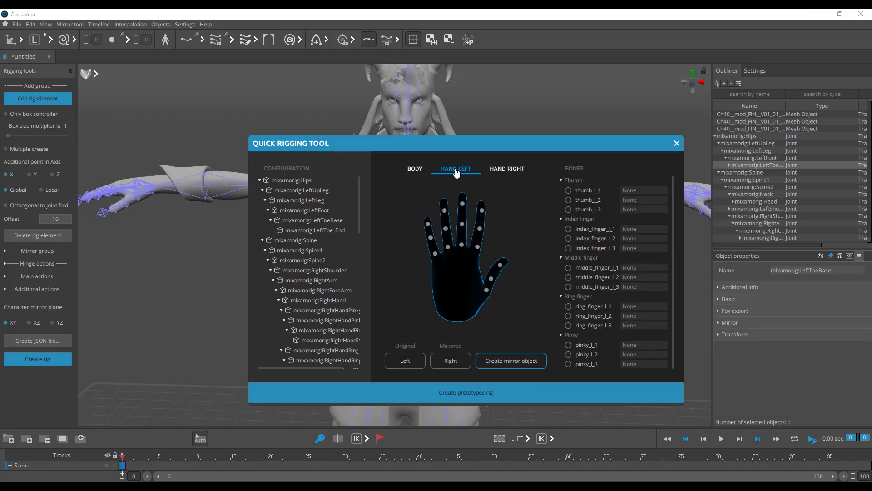
{"action": "left_click", "coordinate": [262, 240]}
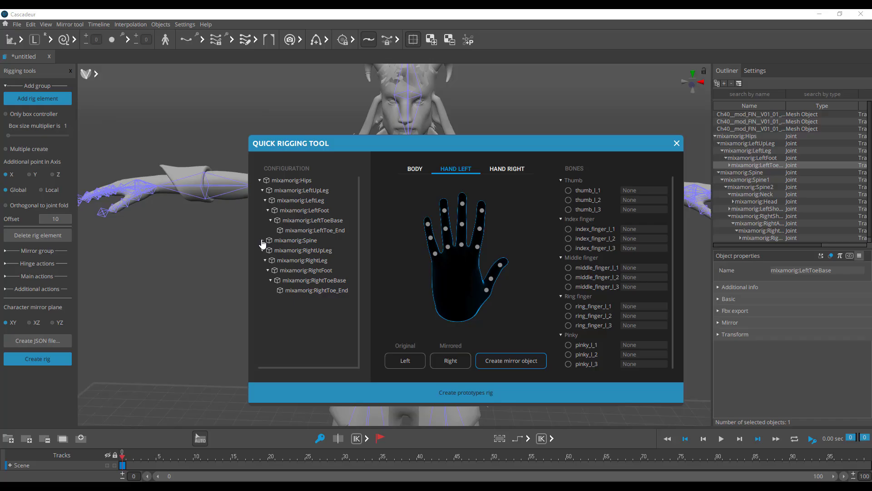
{"action": "left_click", "coordinate": [263, 240]}
{"action": "left_click_drag", "start_coordinate": [327, 310], "coordinate": [430, 232]}
{"action": "left_click_drag", "start_coordinate": [429, 232], "coordinate": [428, 224]}
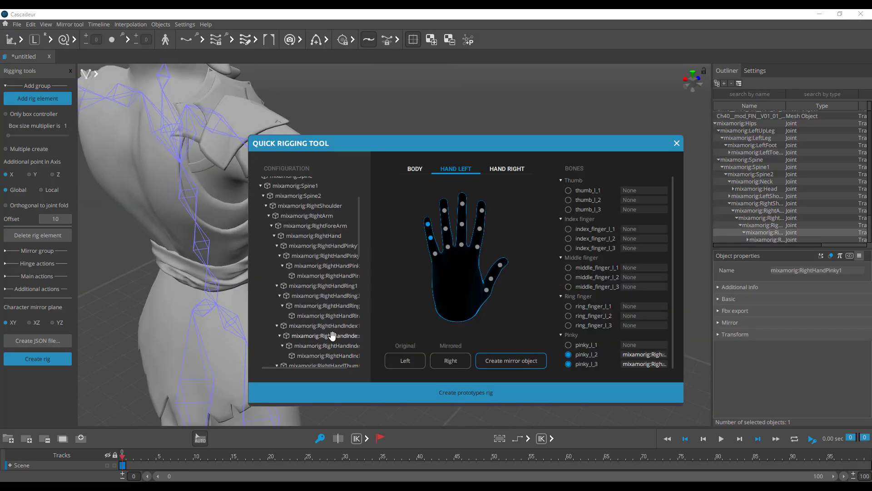
{"action": "scroll", "coordinate": [331, 335], "scroll_direction": "up", "scroll_amount": 2}
{"action": "left_click_drag", "start_coordinate": [314, 321], "coordinate": [435, 254]}
Step: Assign RightHandRing1, RightHandRing2 and RightHandRing3 to the three ring finger bones of the hand
{"action": "left_click_drag", "start_coordinate": [308, 342], "coordinate": [448, 247]}
{"action": "left_click_drag", "start_coordinate": [310, 351], "coordinate": [446, 229]}
{"action": "scroll", "coordinate": [337, 357], "scroll_direction": "down", "scroll_amount": 2}
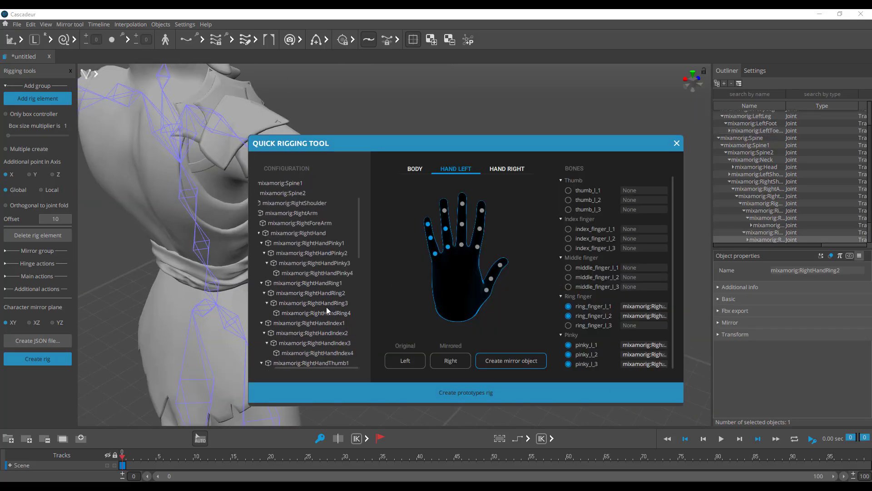
{"action": "left_click_drag", "start_coordinate": [326, 304], "coordinate": [444, 210]}
Step: Assign RightHandIndex1 to 3 to the middle finger bones and RightHandThumb1 to 3 to the thumb bones
{"action": "left_click_drag", "start_coordinate": [325, 322], "coordinate": [461, 244]}
{"action": "left_click_drag", "start_coordinate": [325, 333], "coordinate": [462, 224]}
{"action": "left_click_drag", "start_coordinate": [325, 342], "coordinate": [462, 204]}
{"action": "scroll", "coordinate": [333, 304], "scroll_direction": "down", "scroll_amount": 4}
{"action": "left_click_drag", "start_coordinate": [311, 261], "coordinate": [487, 290]}
{"action": "left_click_drag", "start_coordinate": [314, 271], "coordinate": [491, 279]}
{"action": "left_click_drag", "start_coordinate": [326, 281], "coordinate": [500, 265]}
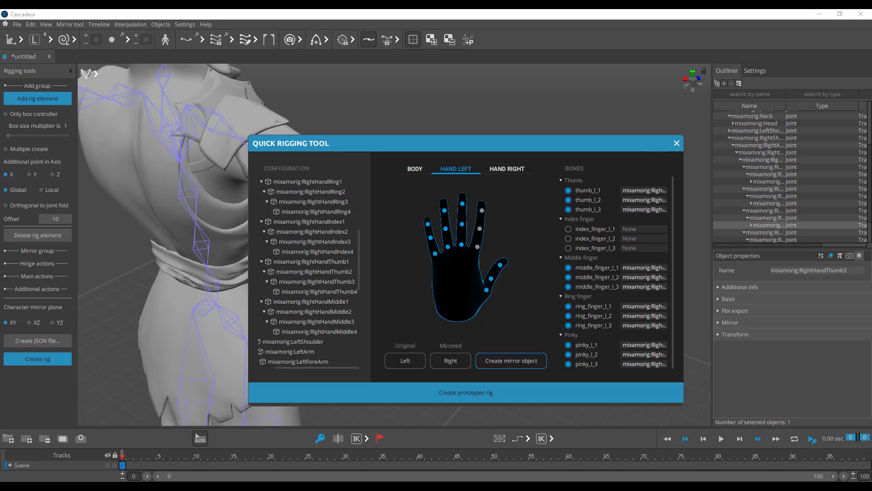
Step: Assign RightHandIndex1 to the index_finger_l_1 bone and open the right hand configuration
{"action": "scroll", "coordinate": [335, 306], "scroll_direction": "up", "scroll_amount": 3}
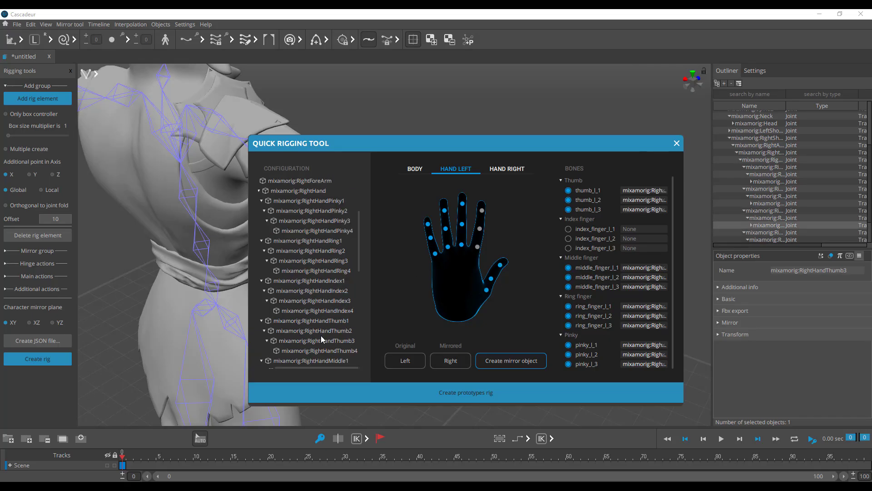
{"action": "left_click_drag", "start_coordinate": [318, 281], "coordinate": [481, 248]}
{"action": "left_click", "coordinate": [507, 168]}
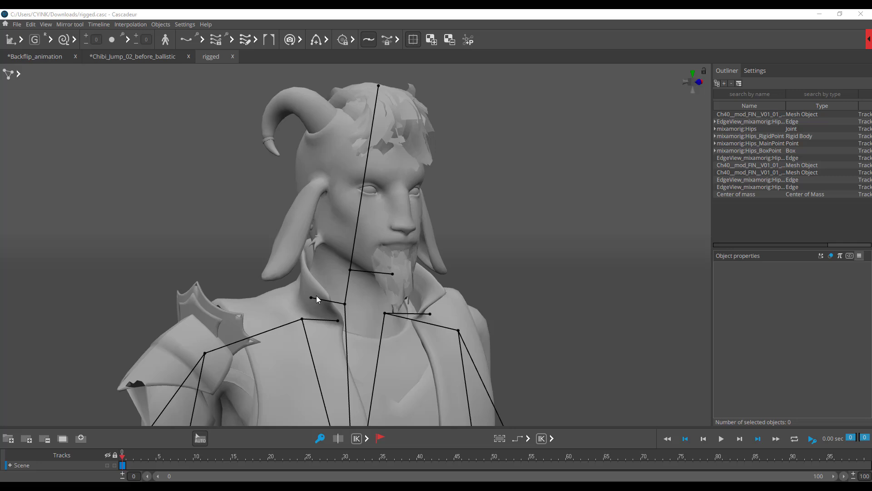
Step: Display the box controllers of the rigged character in the rigged scene instead of its point controllers
{"action": "left_click", "coordinate": [19, 75]}
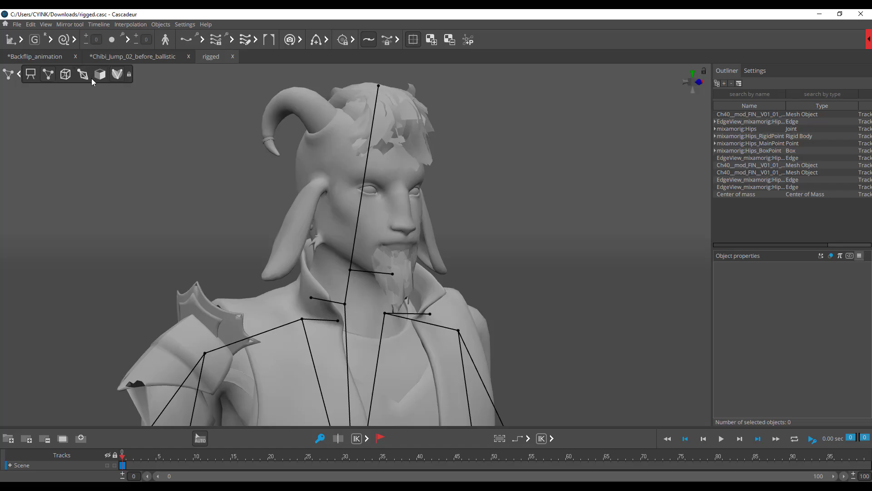
{"action": "left_click", "coordinate": [65, 76]}
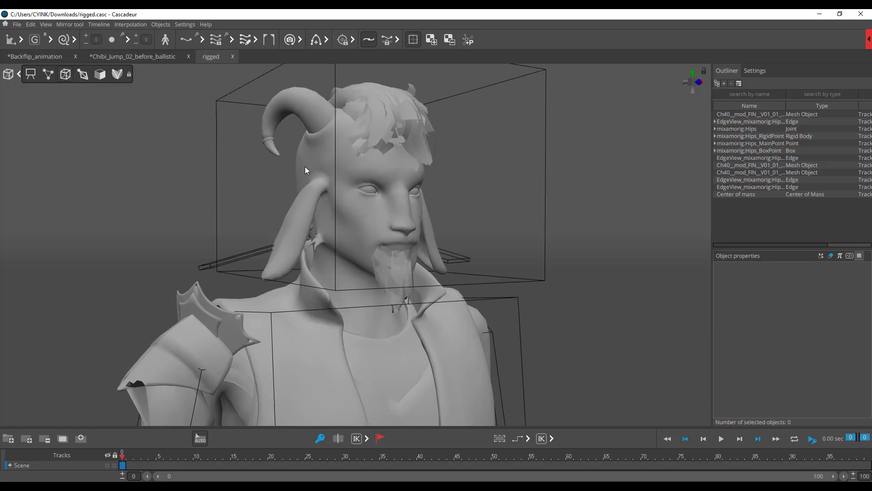
Step: Select the head's box controller and rotate it slightly with the Rotate tool
{"action": "left_click", "coordinate": [335, 158]}
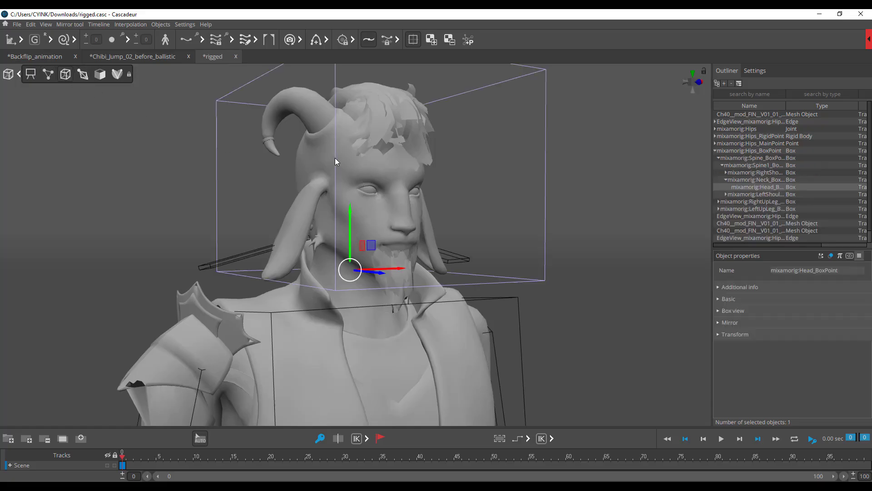
{"action": "key", "text": "e"}
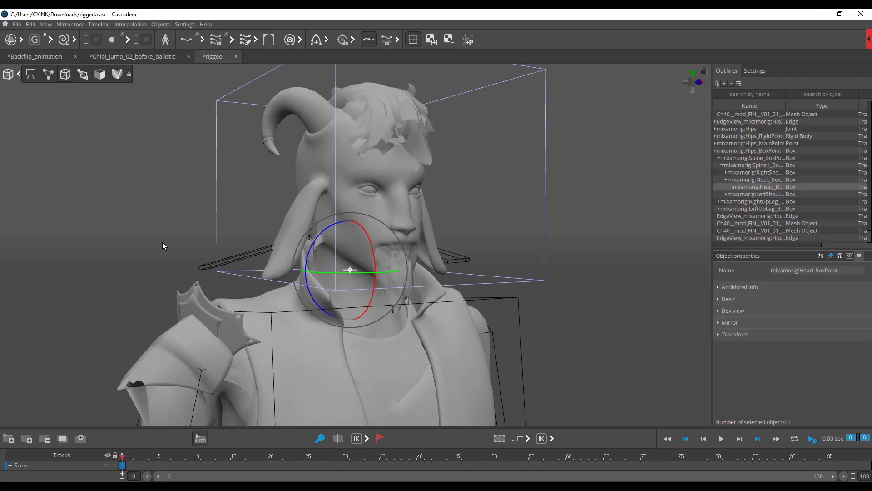
{"action": "key", "text": "w"}
{"action": "key", "text": "e"}
{"action": "key", "text": "w"}
{"action": "key", "text": "e"}
{"action": "mouse_move", "coordinate": [381, 263]}
{"action": "left_mouse_down"}
{"action": "mouse_move", "coordinate": [416, 260]}
{"action": "mouse_move", "coordinate": [377, 264]}
{"action": "left_mouse_up"}
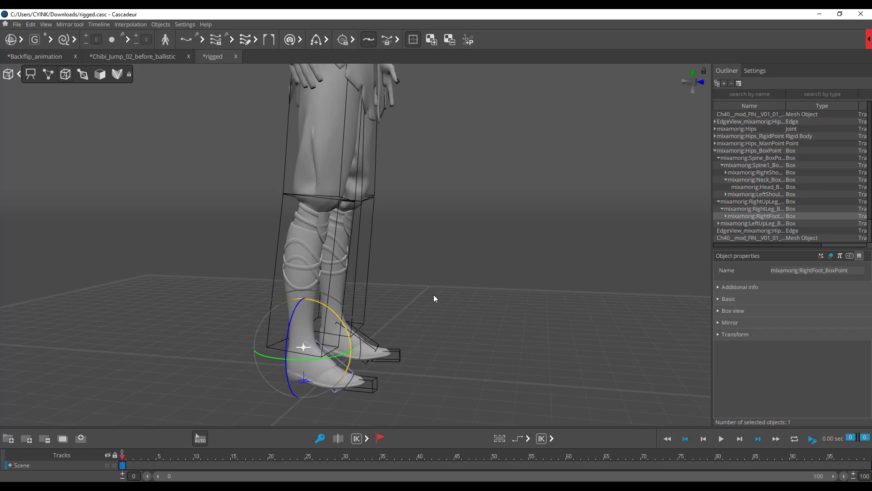
Step: Examine the rigged character's legs and upper body from several sides, with the Move tool active on the right foot's box controller
{"action": "middle_click_drag", "start_coordinate": [448, 293], "coordinate": [471, 340], "text": "alt"}
{"action": "scroll", "coordinate": [471, 340], "scroll_direction": "down", "scroll_amount": 3}
{"action": "left_click_drag", "start_coordinate": [336, 312], "coordinate": [365, 306], "text": "alt"}
{"action": "key", "text": "w"}
{"action": "left_click_drag", "start_coordinate": [462, 279], "coordinate": [272, 286], "text": "alt"}
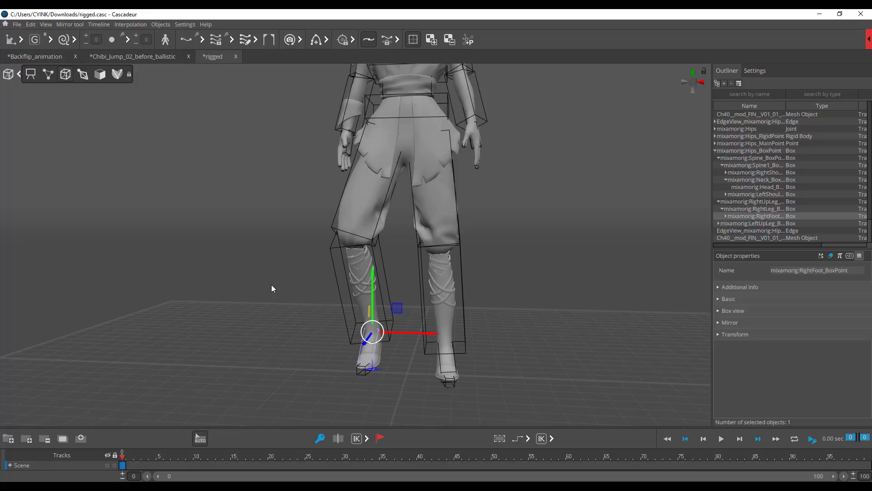
{"action": "middle_click_drag", "start_coordinate": [439, 321], "coordinate": [397, 447], "text": "alt"}
{"action": "left_click_drag", "start_coordinate": [402, 266], "coordinate": [356, 266], "text": "alt"}
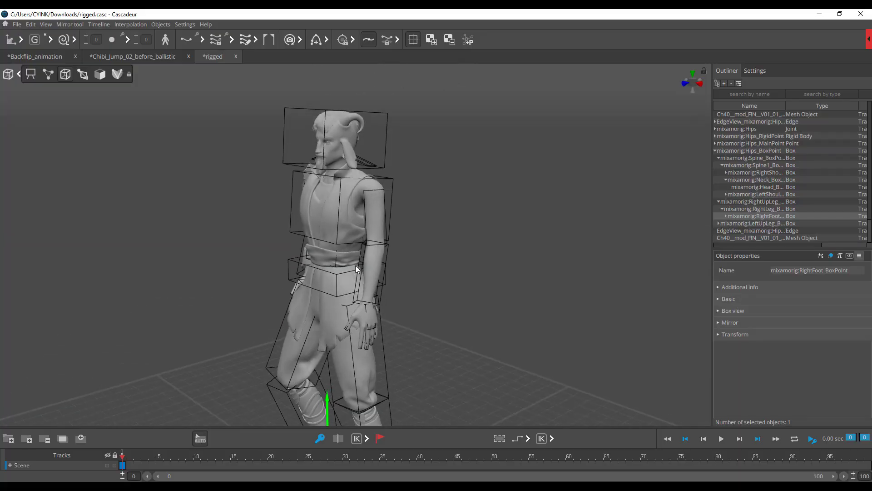
{"action": "right_click_drag", "start_coordinate": [355, 265], "coordinate": [460, 343], "text": "alt"}
{"action": "middle_click_drag", "start_coordinate": [412, 304], "coordinate": [436, 410], "text": "alt"}
{"action": "left_click_drag", "start_coordinate": [415, 309], "coordinate": [406, 303], "text": "alt"}
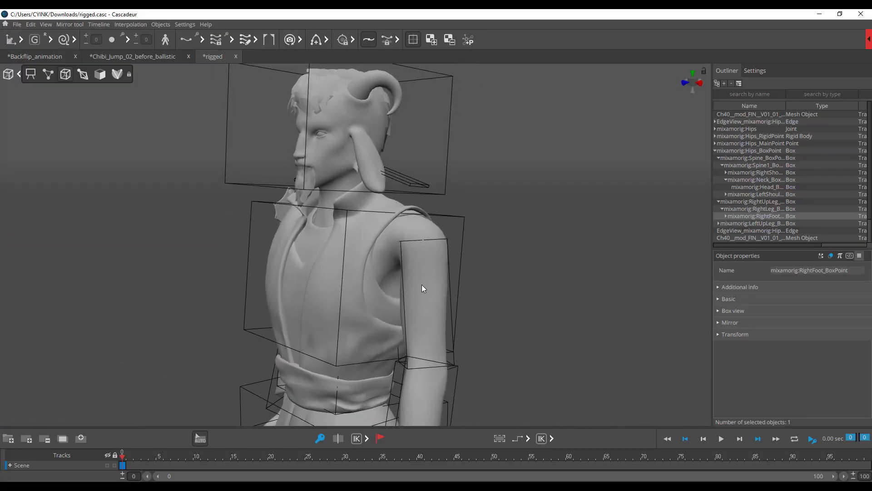
{"action": "middle_click_drag", "start_coordinate": [421, 285], "coordinate": [443, 343]}
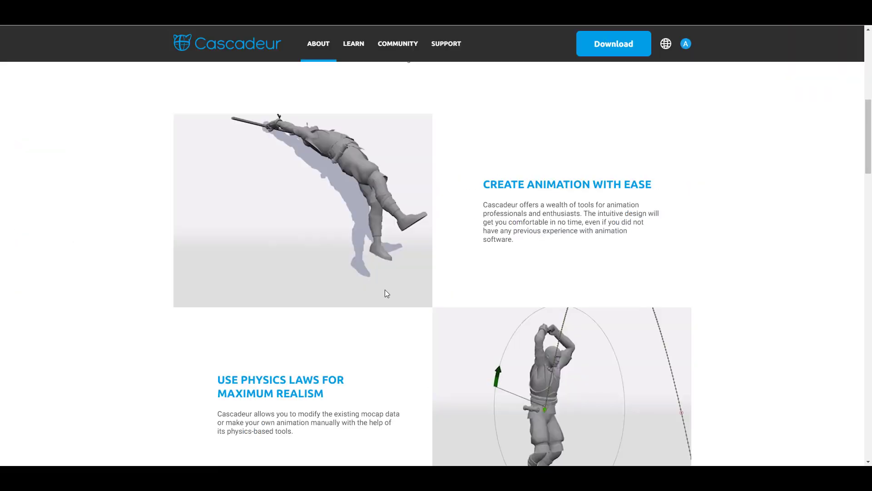
Step: Browse the Cascadeur website's sections on physics, character animation, rigging, AI tools and compatibility with other programs
{"action": "scroll", "coordinate": [385, 290], "scroll_direction": "down", "scroll_amount": 7}
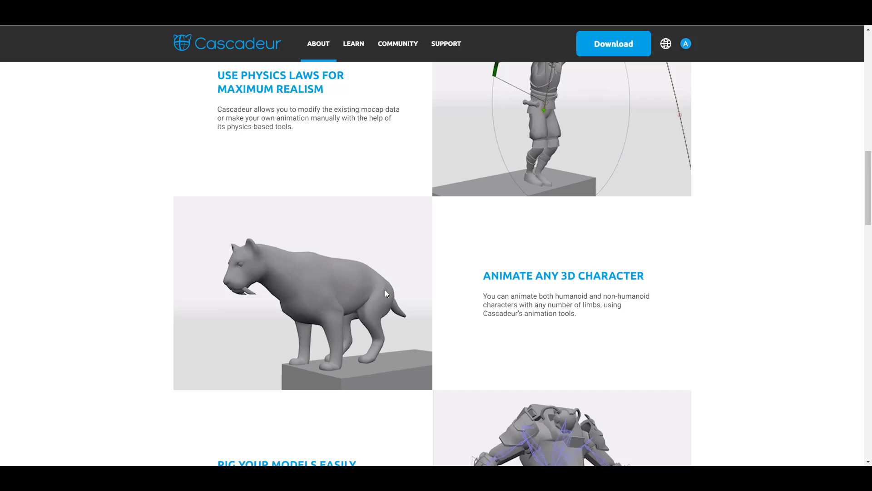
{"action": "scroll", "coordinate": [386, 291], "scroll_direction": "down", "scroll_amount": 12}
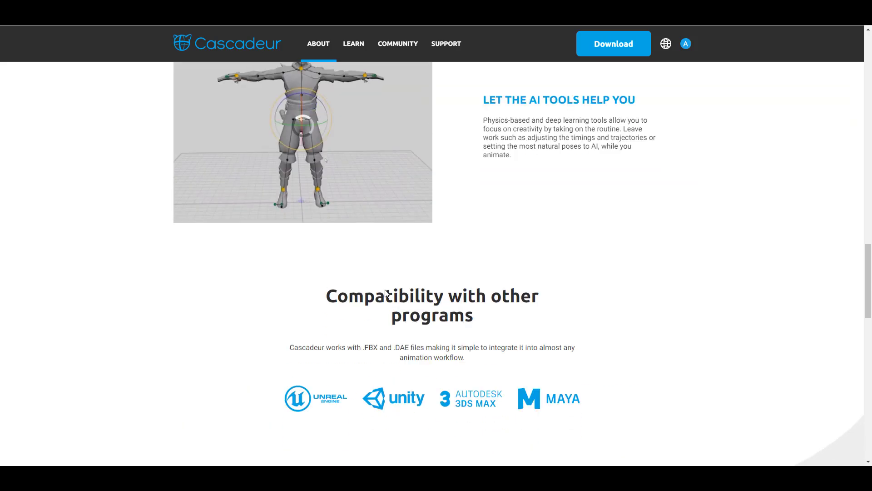
{"action": "scroll", "coordinate": [386, 292], "scroll_direction": "up", "scroll_amount": 4}
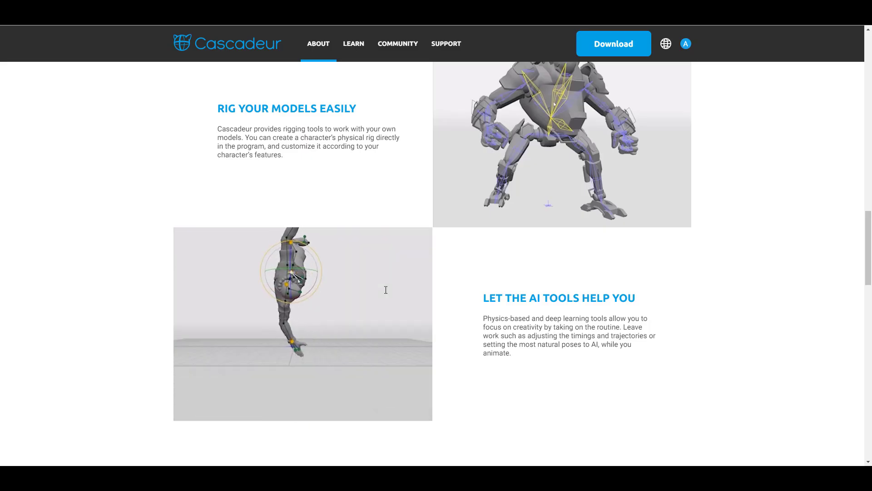
{"action": "scroll", "coordinate": [386, 290], "scroll_direction": "up", "scroll_amount": 8}
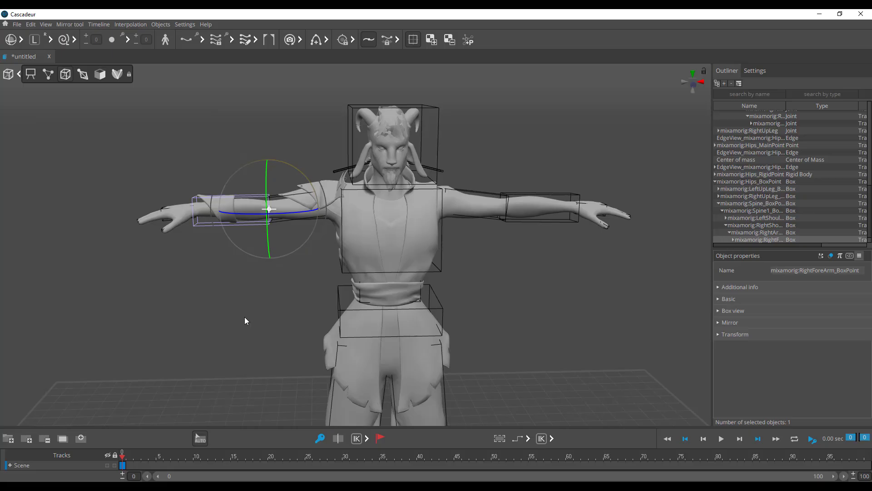
Step: Switch to the untitled Cascadeur scene and lower the character's right arm beside the body by moving the right hand's box controller
{"action": "scroll", "coordinate": [421, 298], "scroll_direction": "up", "scroll_amount": 5}
{"action": "left_click", "coordinate": [305, 348]}
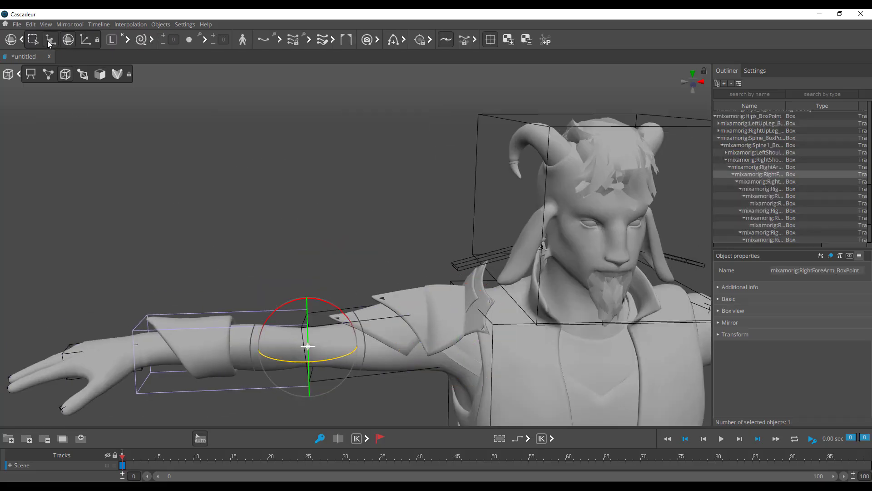
{"action": "left_click", "coordinate": [50, 40]}
{"action": "left_click", "coordinate": [97, 357]}
{"action": "scroll", "coordinate": [234, 302], "scroll_direction": "down", "scroll_amount": 5}
{"action": "left_click_drag", "start_coordinate": [234, 302], "coordinate": [479, 278], "text": "alt"}
{"action": "key", "text": "e"}
{"action": "key", "text": "w"}
{"action": "left_click_drag", "start_coordinate": [480, 277], "coordinate": [431, 236]}
Step: Move the left hand's box controller down so the left arm hangs beside the body
{"action": "left_click", "coordinate": [420, 206]}
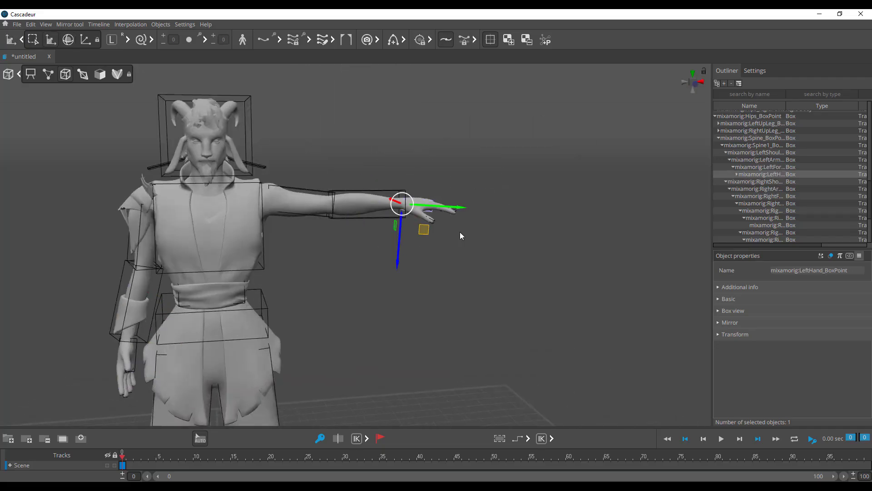
{"action": "left_click_drag", "start_coordinate": [402, 204], "coordinate": [346, 318]}
{"action": "left_click_drag", "start_coordinate": [345, 318], "coordinate": [473, 273], "text": "alt"}
Step: Go to frame 12 and select the chest's box controller with the Rotate tool active
{"action": "key", "text": "e"}
{"action": "left_click", "coordinate": [345, 190]}
{"action": "left_click_drag", "start_coordinate": [131, 460], "coordinate": [212, 458]}
{"action": "left_click_drag", "start_coordinate": [408, 272], "coordinate": [348, 273], "text": "alt"}
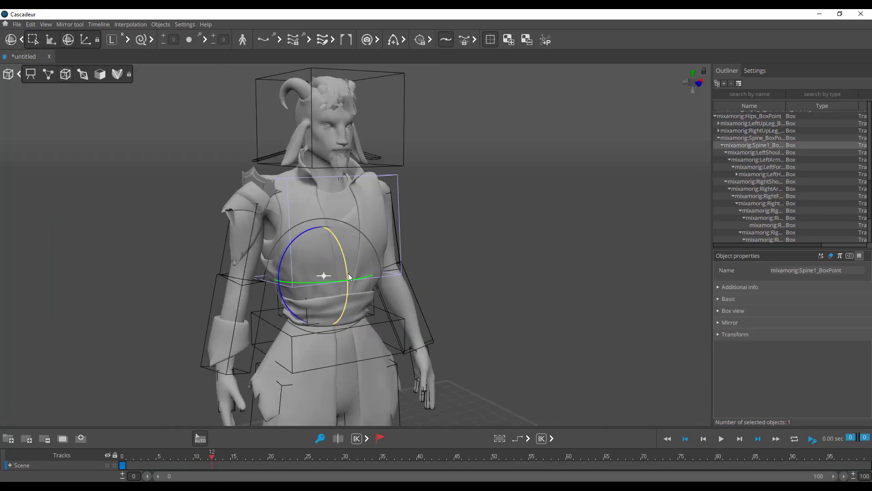
{"action": "key", "text": "f"}
{"action": "key", "text": "r"}
{"action": "left_click_drag", "start_coordinate": [362, 231], "coordinate": [353, 200], "text": "alt"}
{"action": "key", "text": "w"}
{"action": "key", "text": "e"}
{"action": "left_click", "coordinate": [20, 40]}
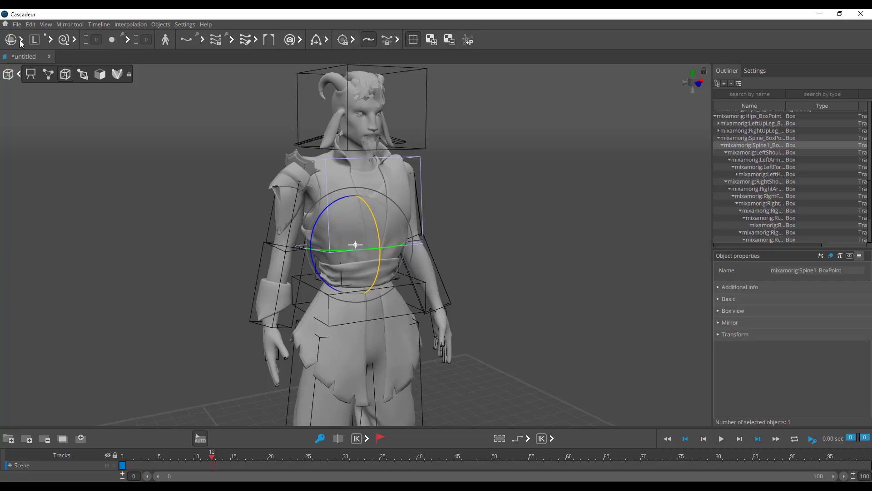
Step: Raise the left foot's box controller behind the body with the Move tool, bending the left knee
{"action": "left_click", "coordinate": [362, 107]}
{"action": "left_click_drag", "start_coordinate": [409, 273], "coordinate": [345, 291], "text": "alt"}
{"action": "left_click_drag", "start_coordinate": [409, 255], "coordinate": [318, 245], "text": "alt"}
{"action": "left_click", "coordinate": [312, 237]}
{"action": "left_click", "coordinate": [280, 341]}
{"action": "key", "text": "w"}
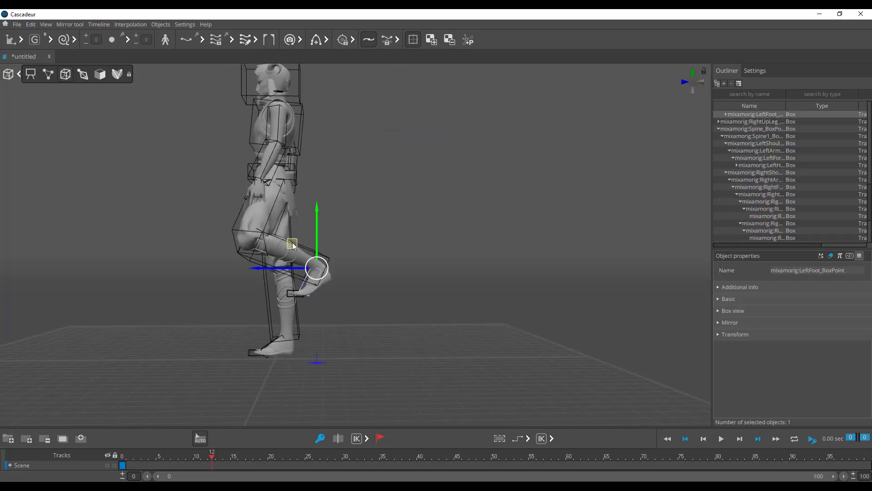